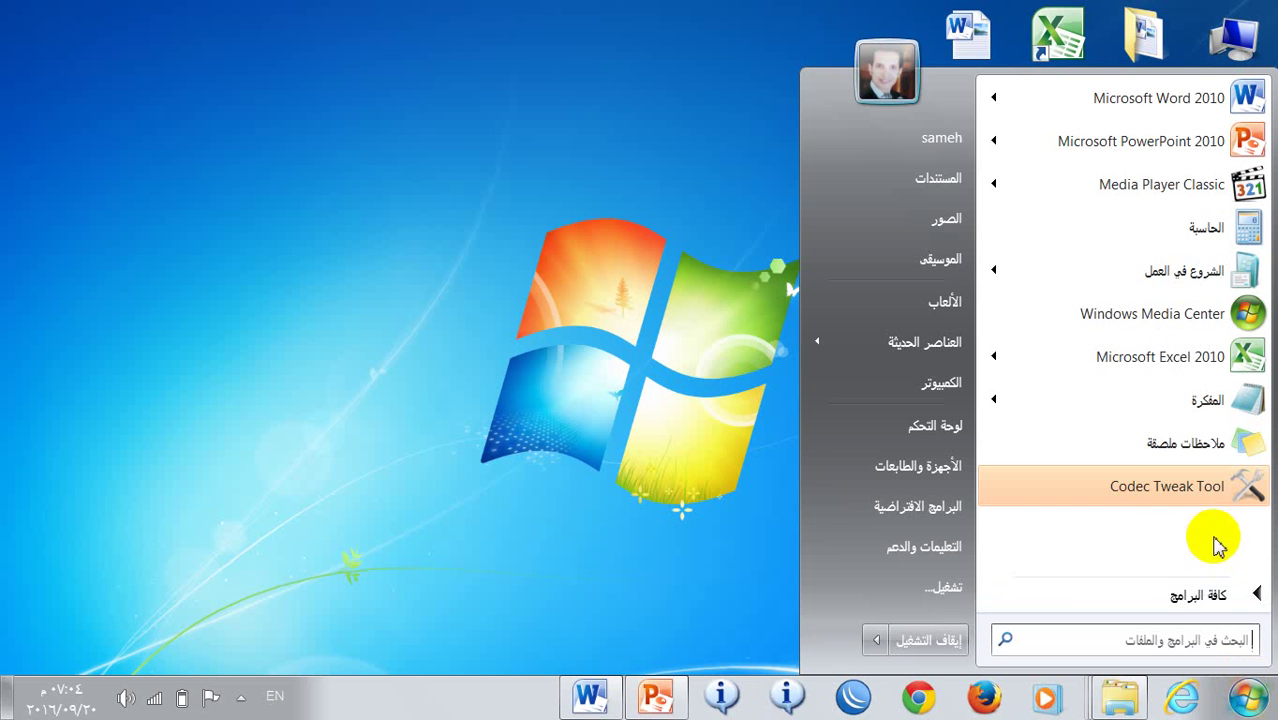
Open Devices and Printers and start adding a local printer on the existing LPT1 port.
click(930, 474)
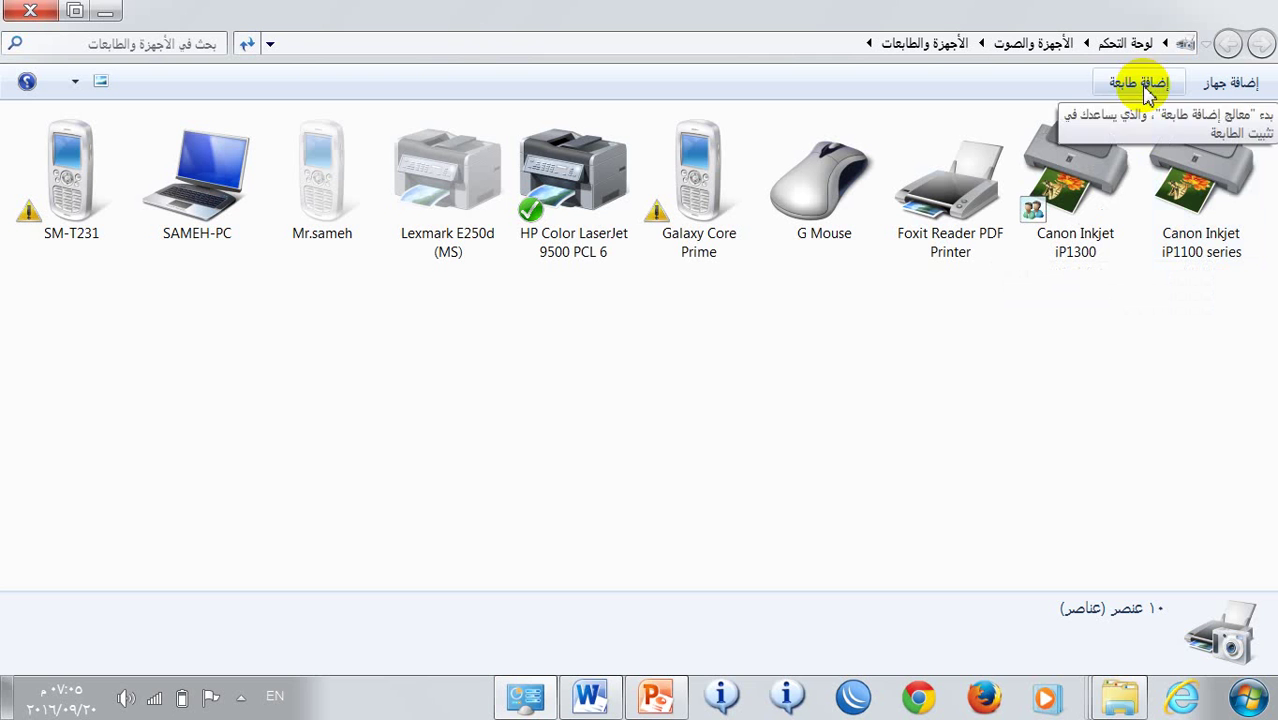
click(1146, 86)
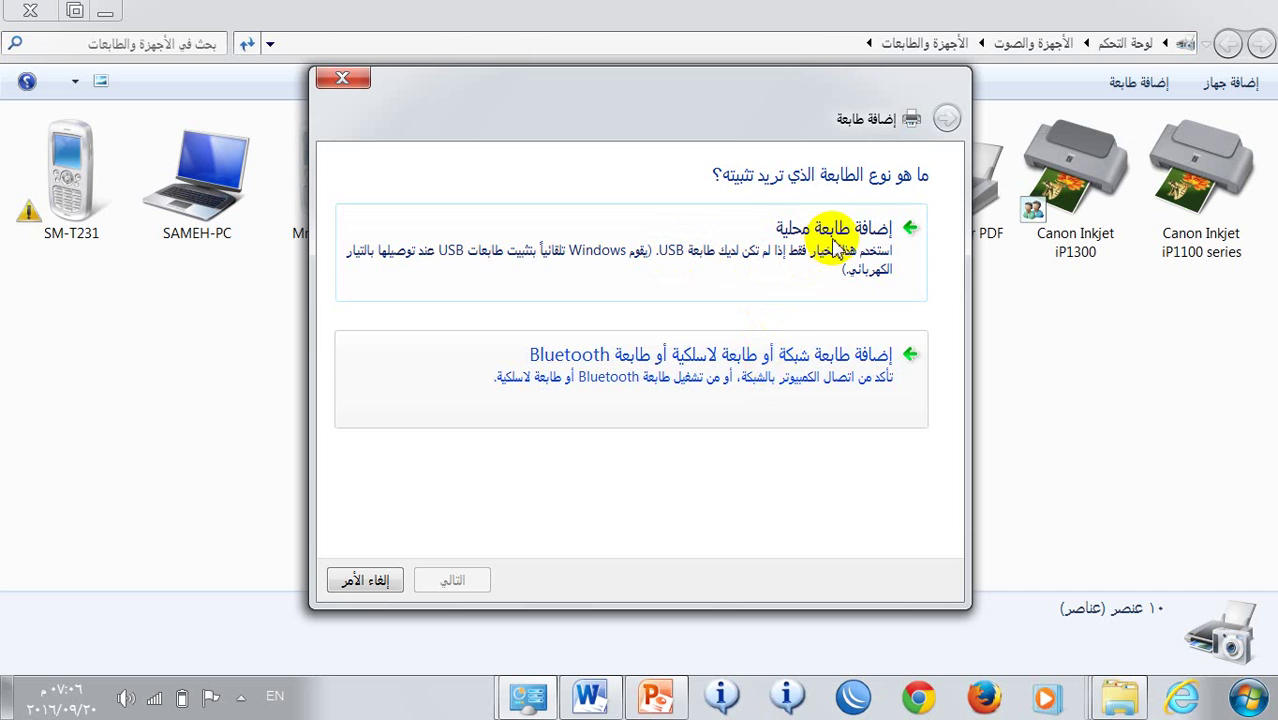
click(833, 244)
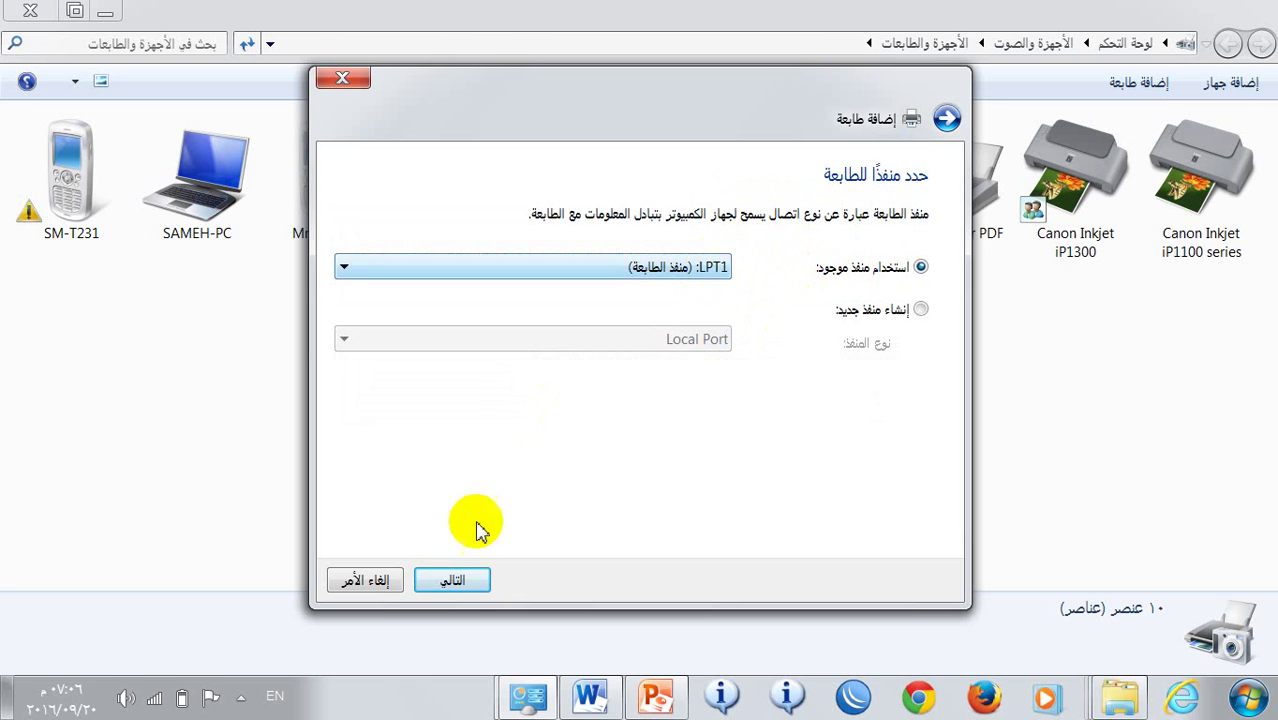
click(456, 581)
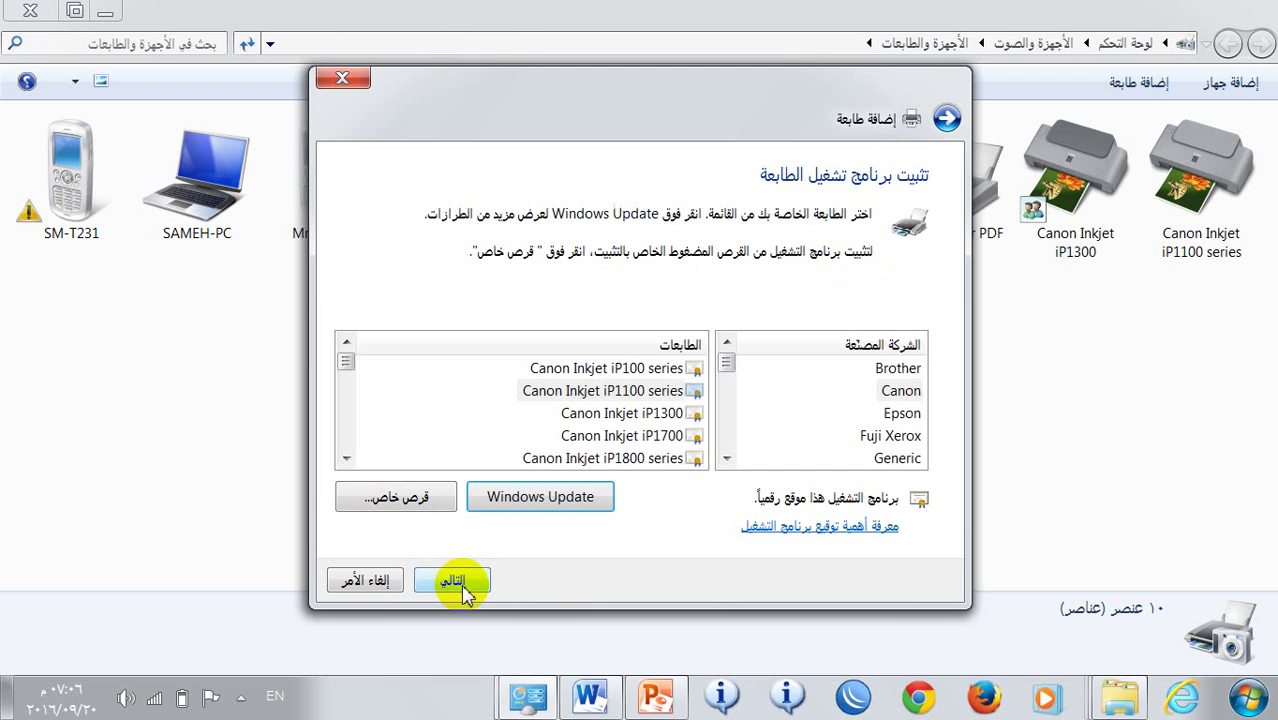
Install the Epson AL-C1100 driver, keep the suggested printer name, leave the printer unshared and finish the setup.
click(899, 414)
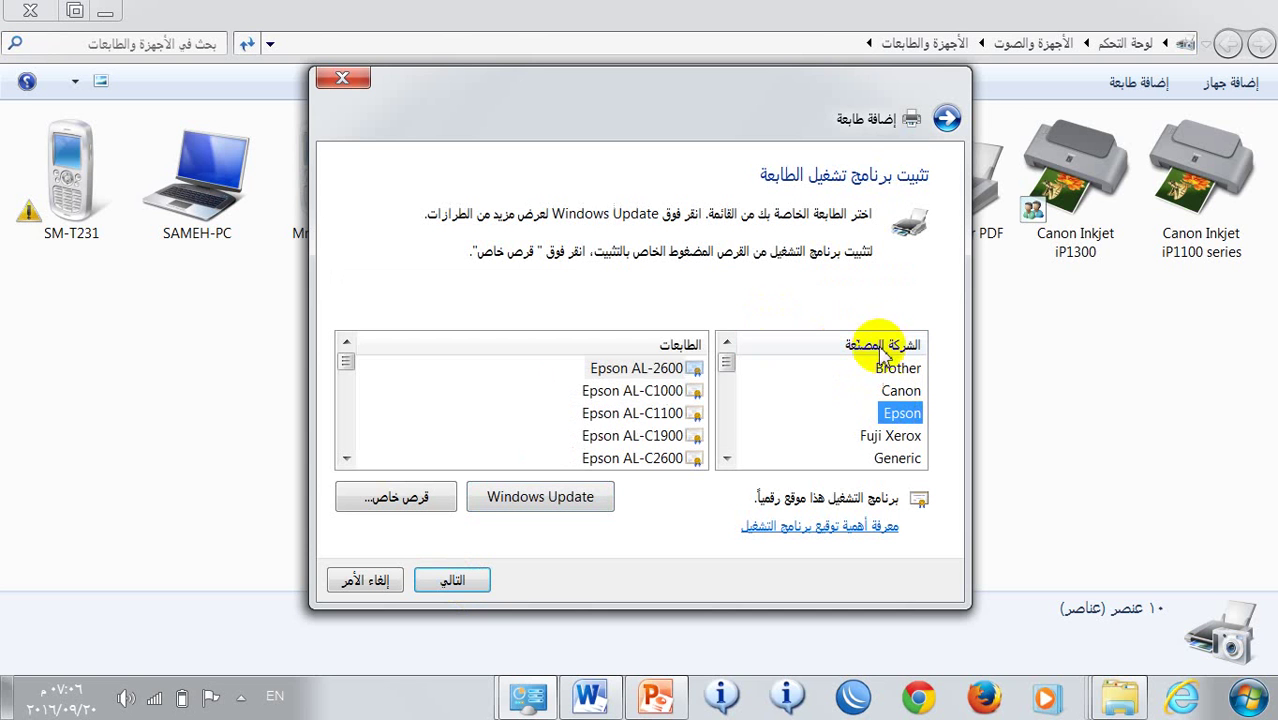
click(636, 391)
click(636, 416)
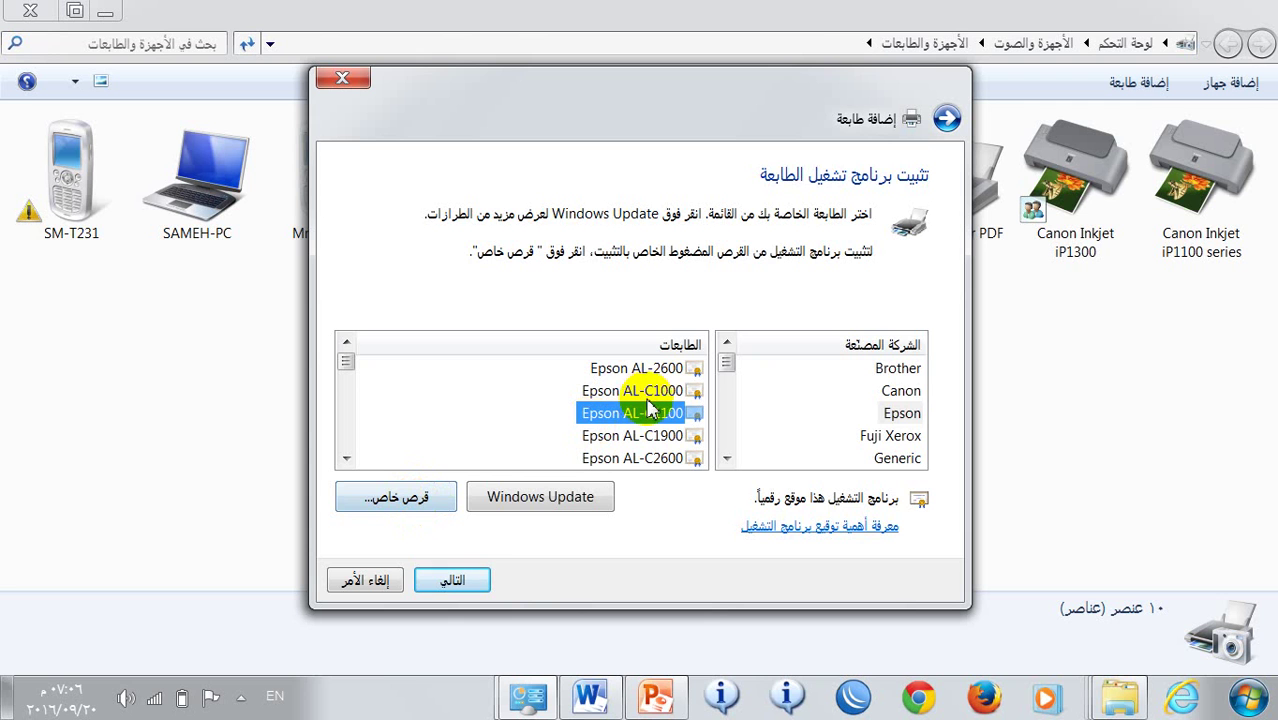
click(452, 581)
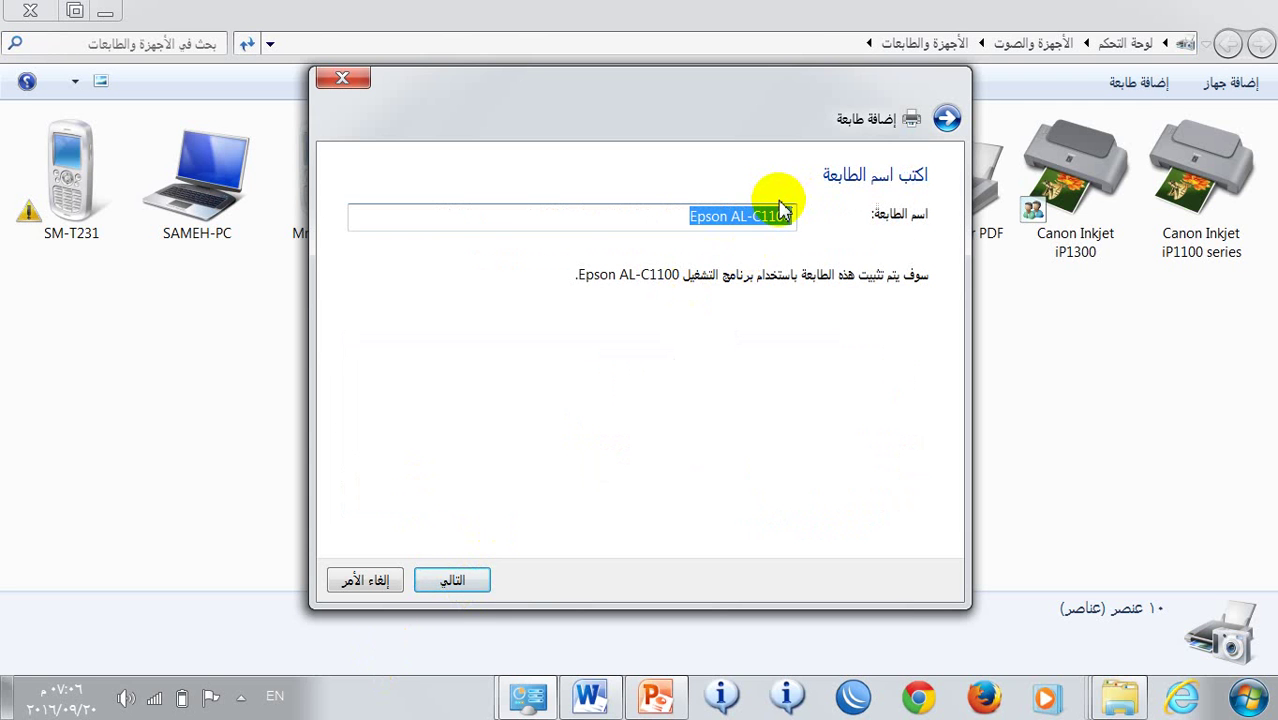
click(463, 580)
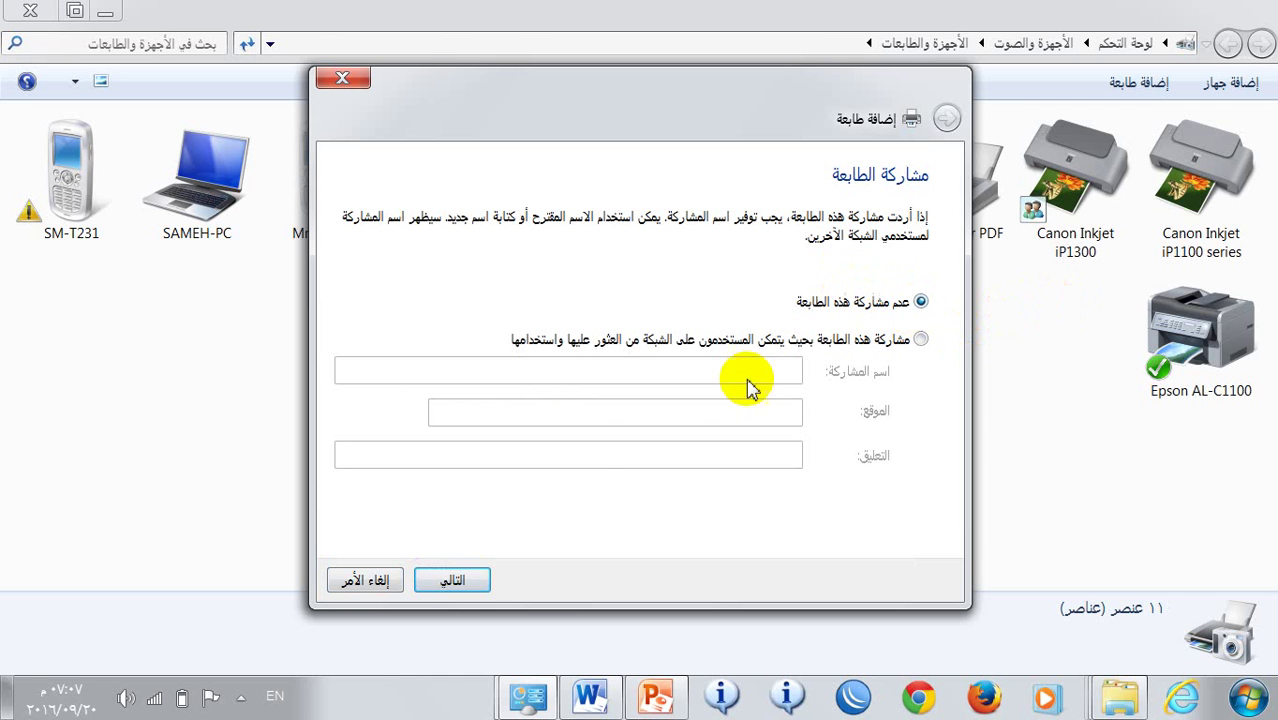
click(470, 585)
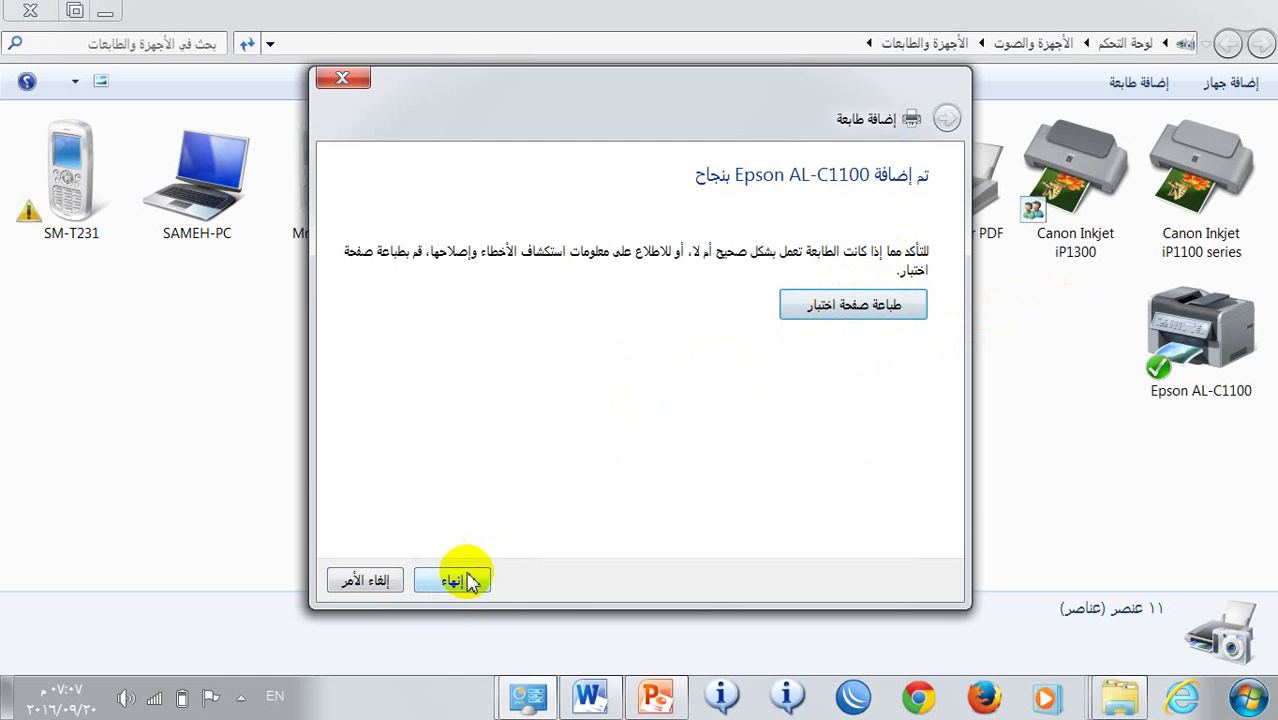
click(470, 582)
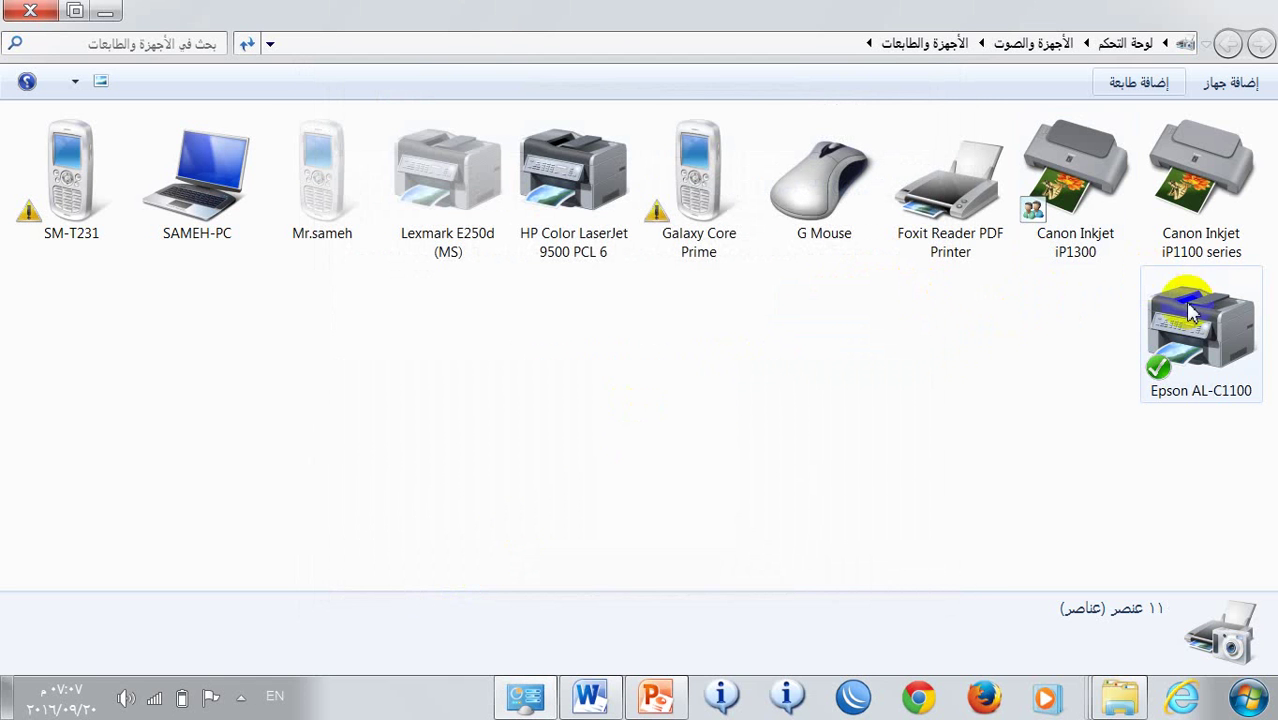
Set the Canon Inkjet iP1100 series as the default printer.
mouse_move(1201, 338)
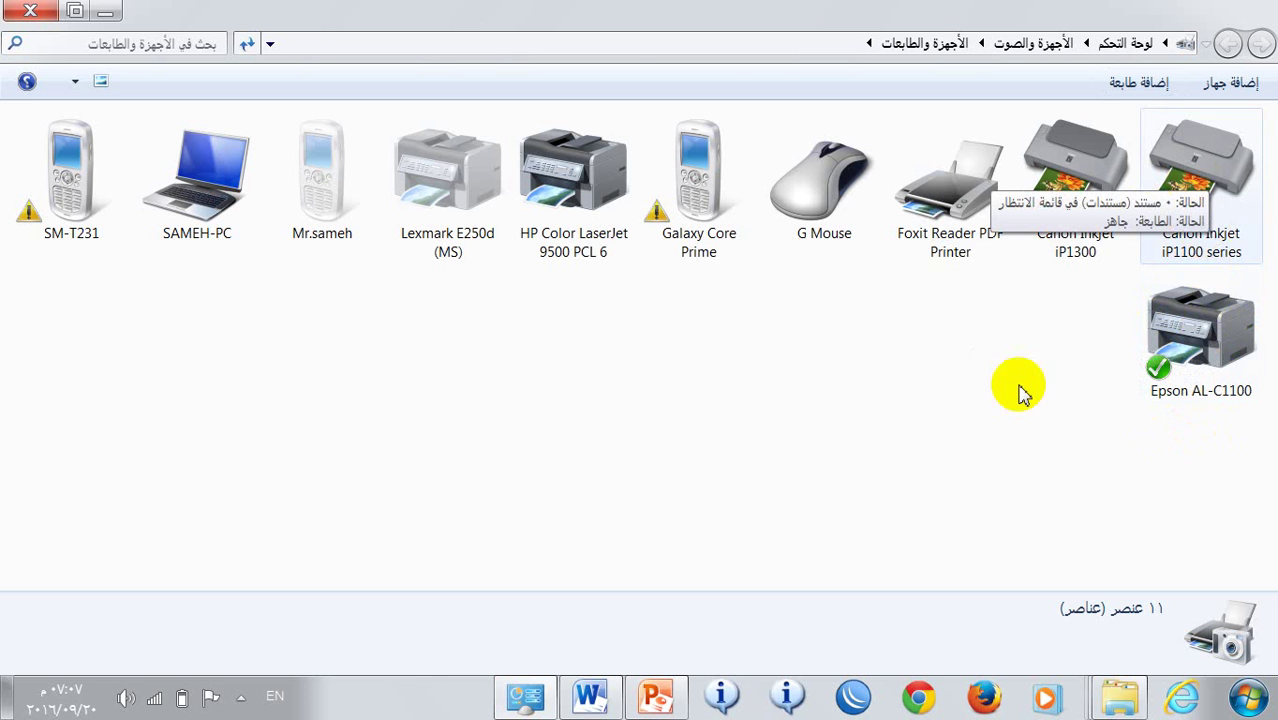
click(1193, 241)
click(1003, 443)
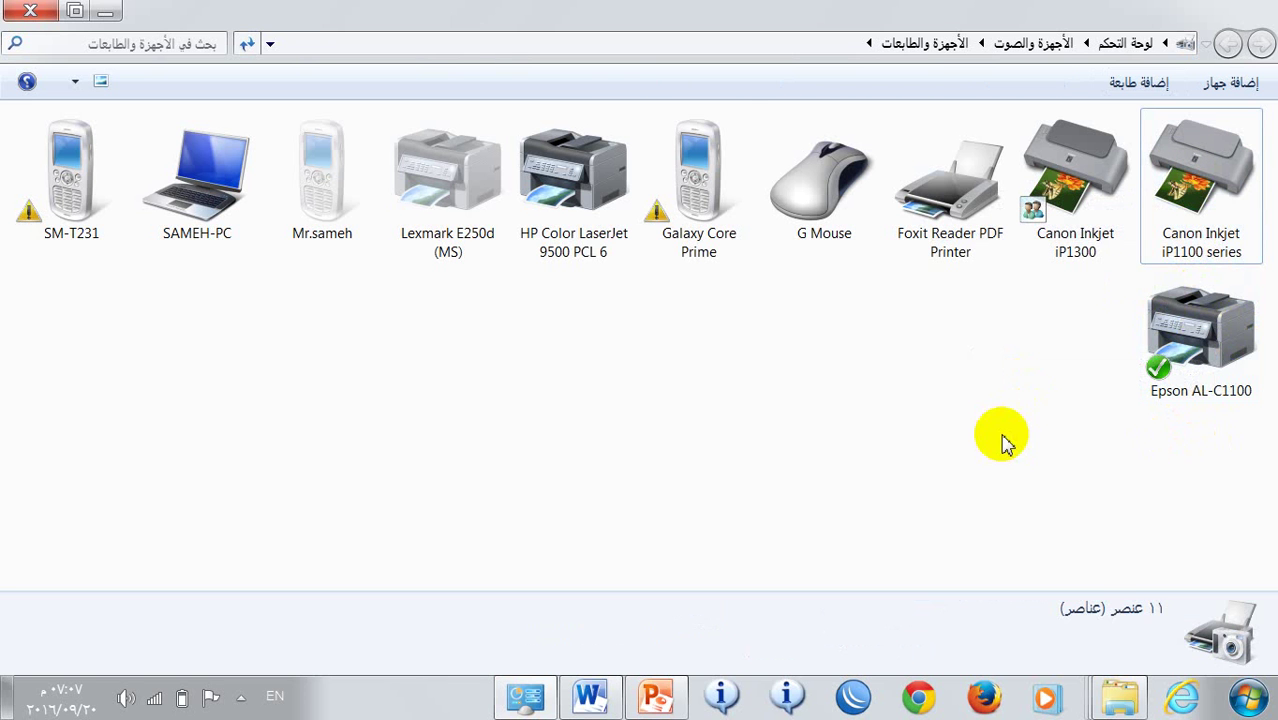
click(1158, 370)
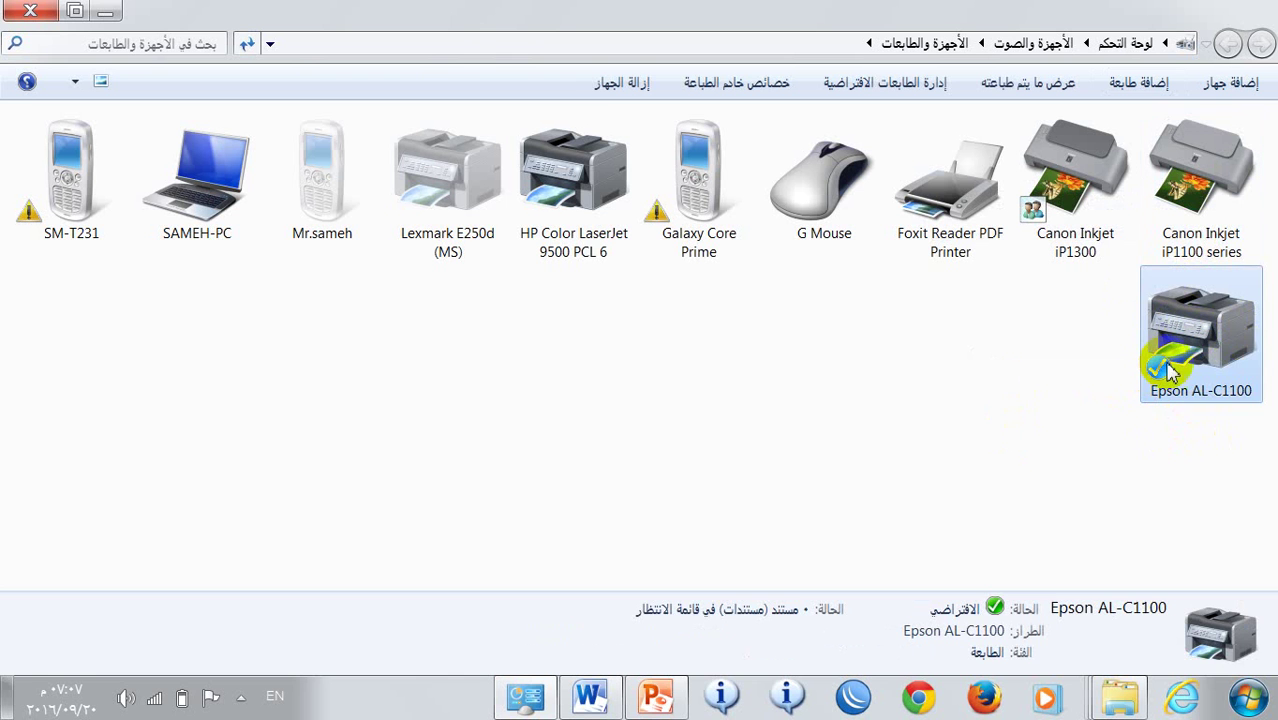
click(1199, 166)
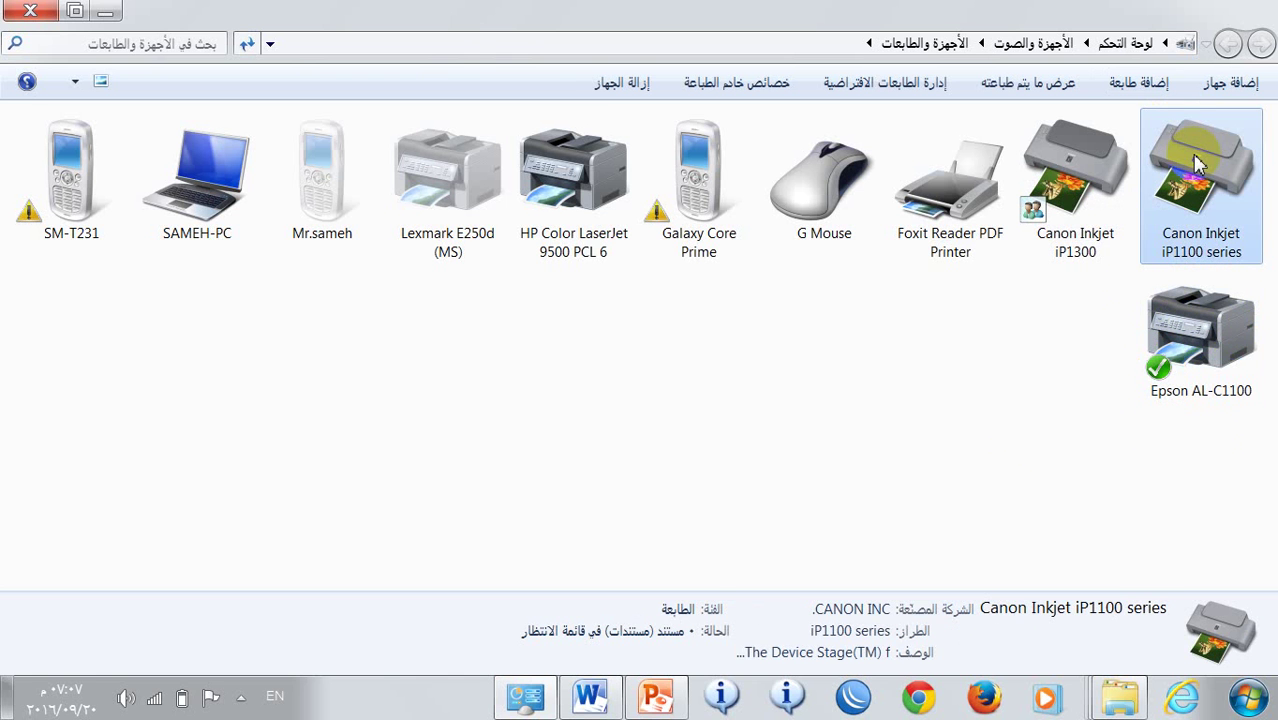
right_click(1199, 166)
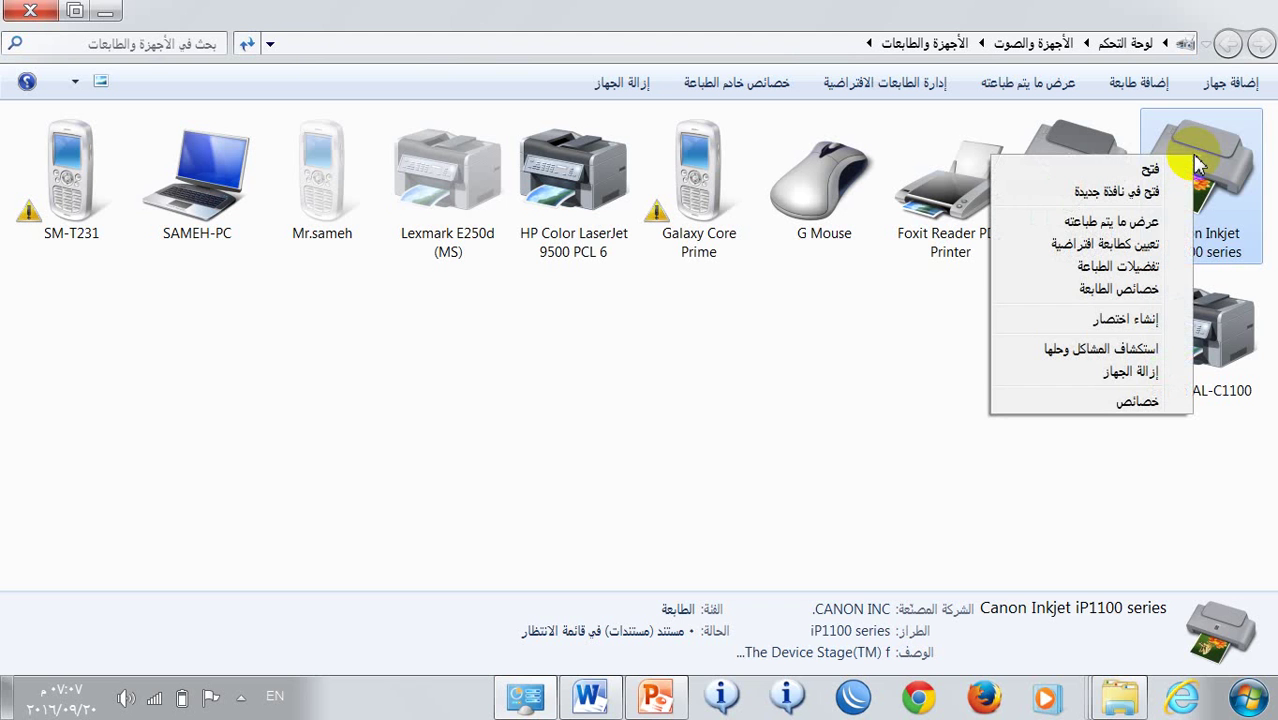
click(1157, 247)
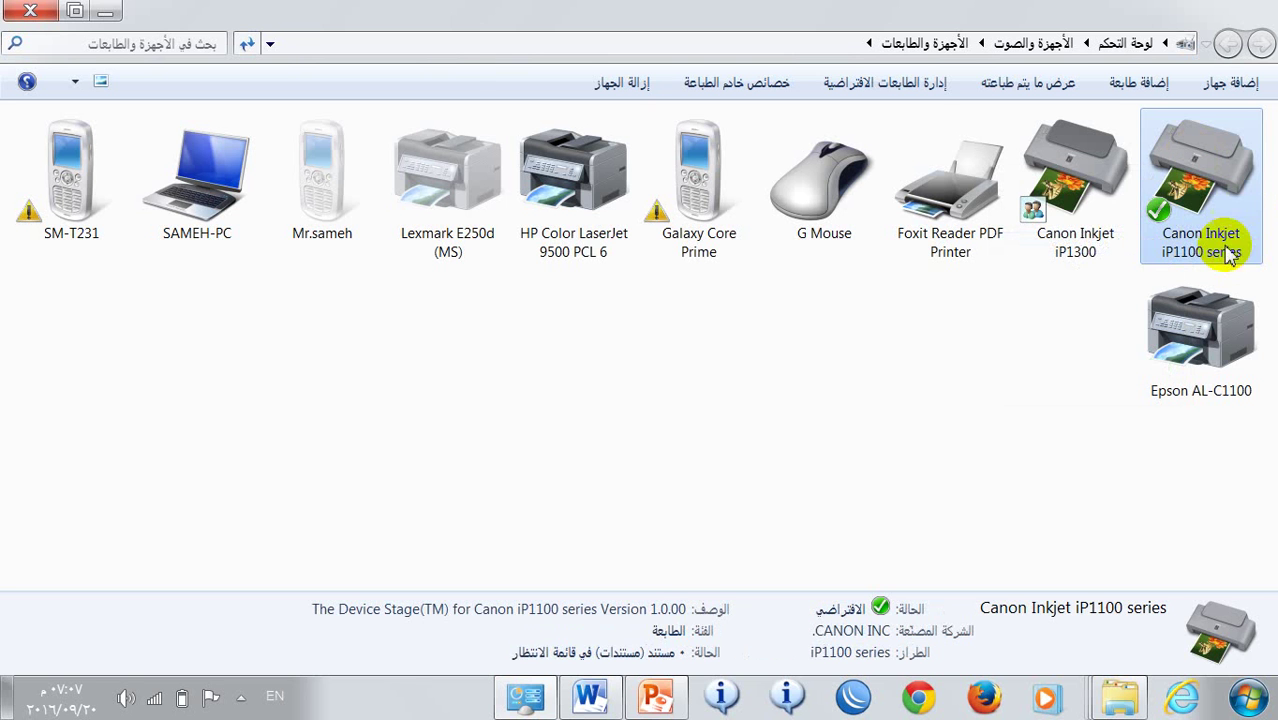
right_click(1208, 200)
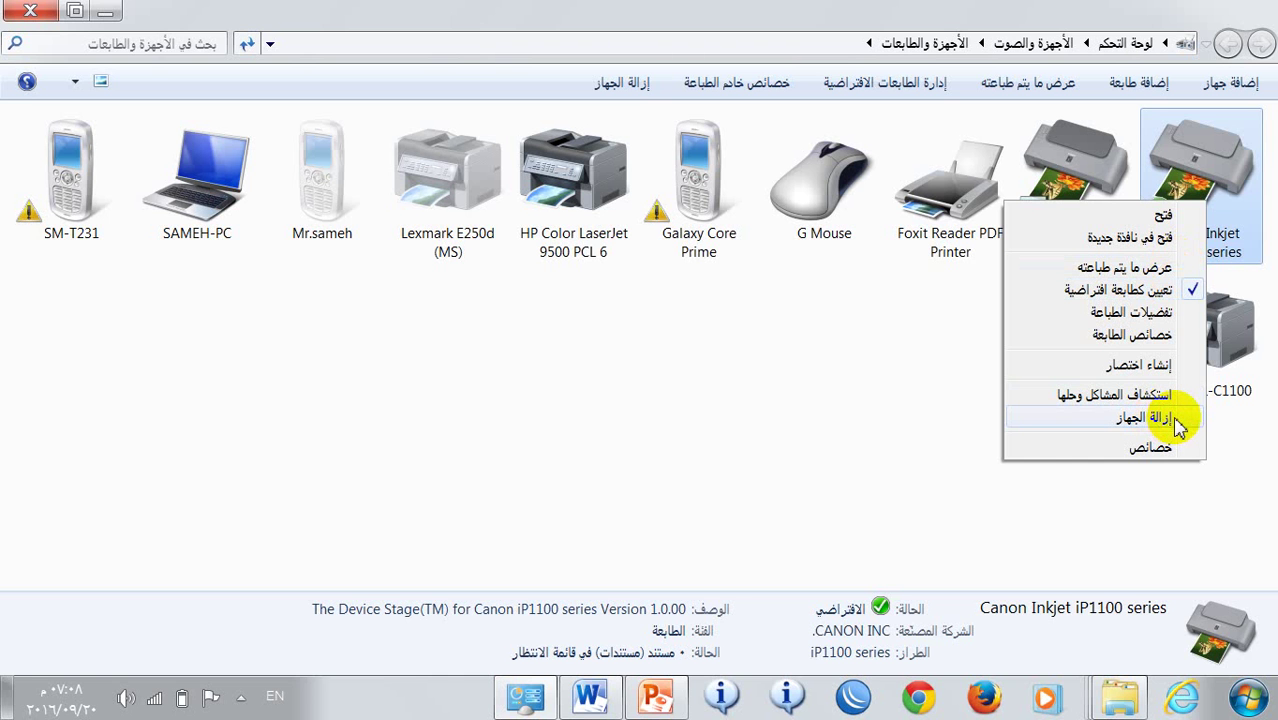
click(984, 466)
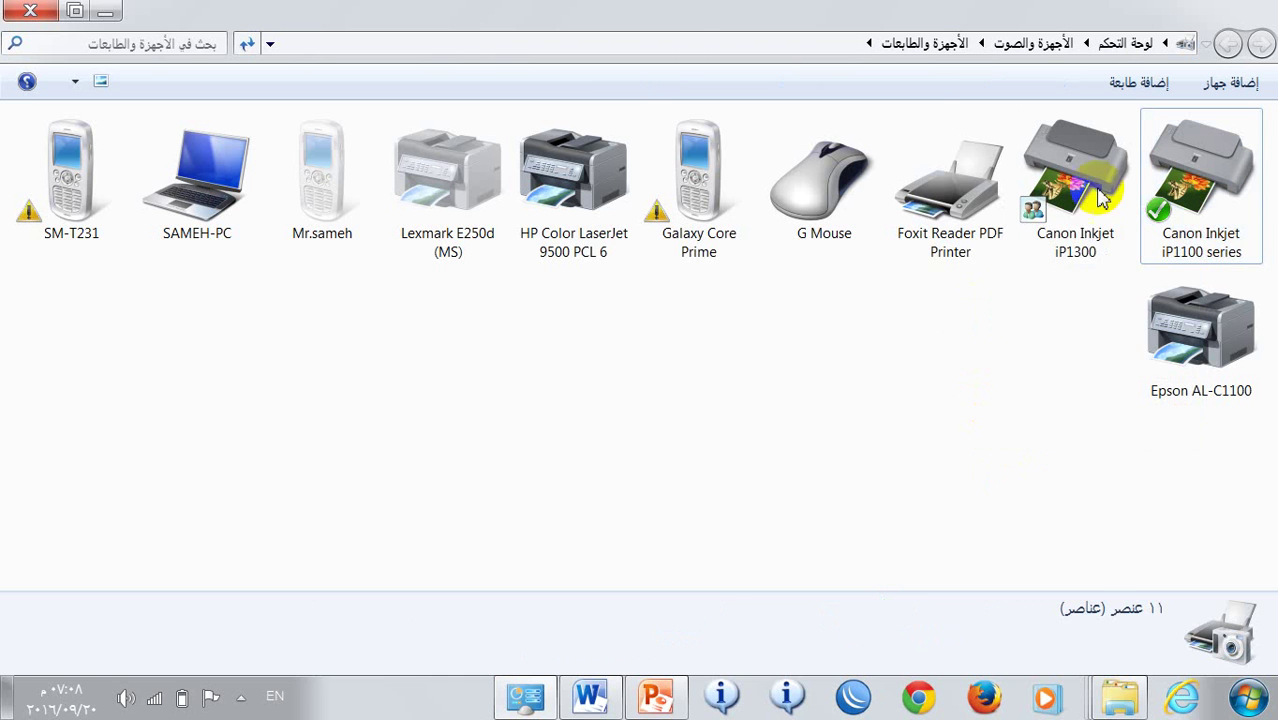
Minimize the printers window, switch to the ويندوز عربى.pptx presentation in PowerPoint and open its print settings.
click(112, 10)
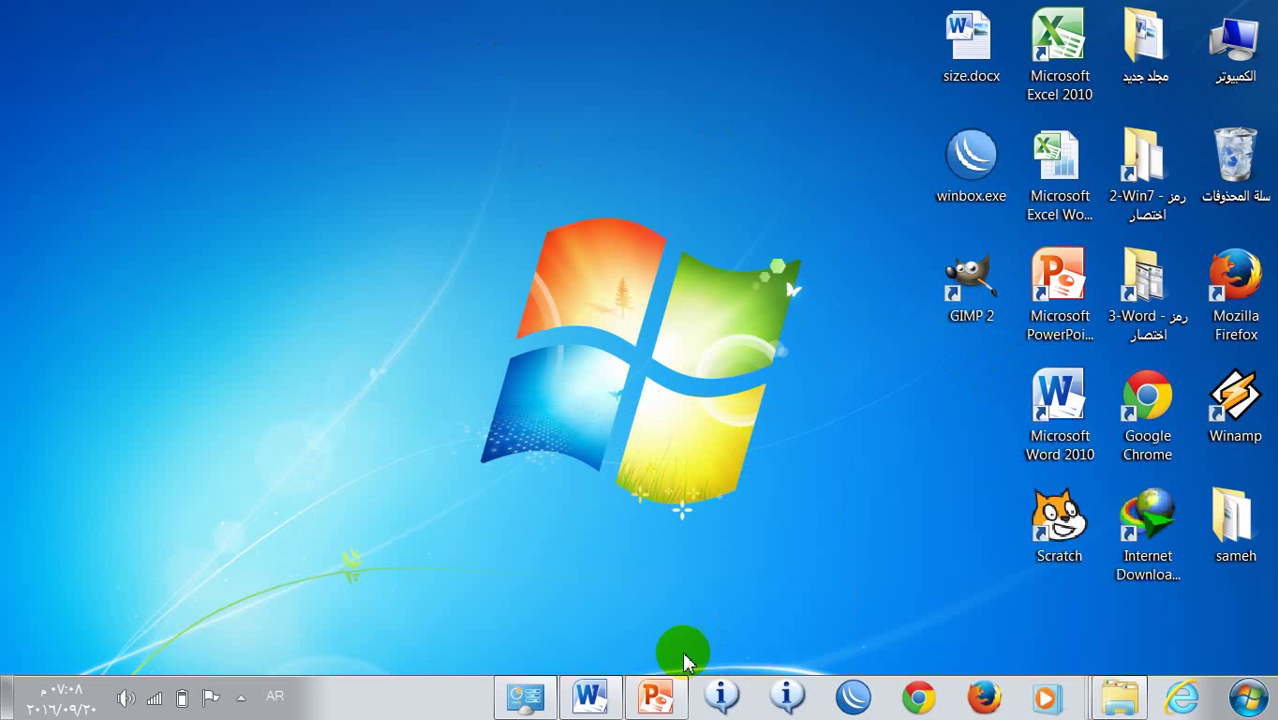
click(657, 697)
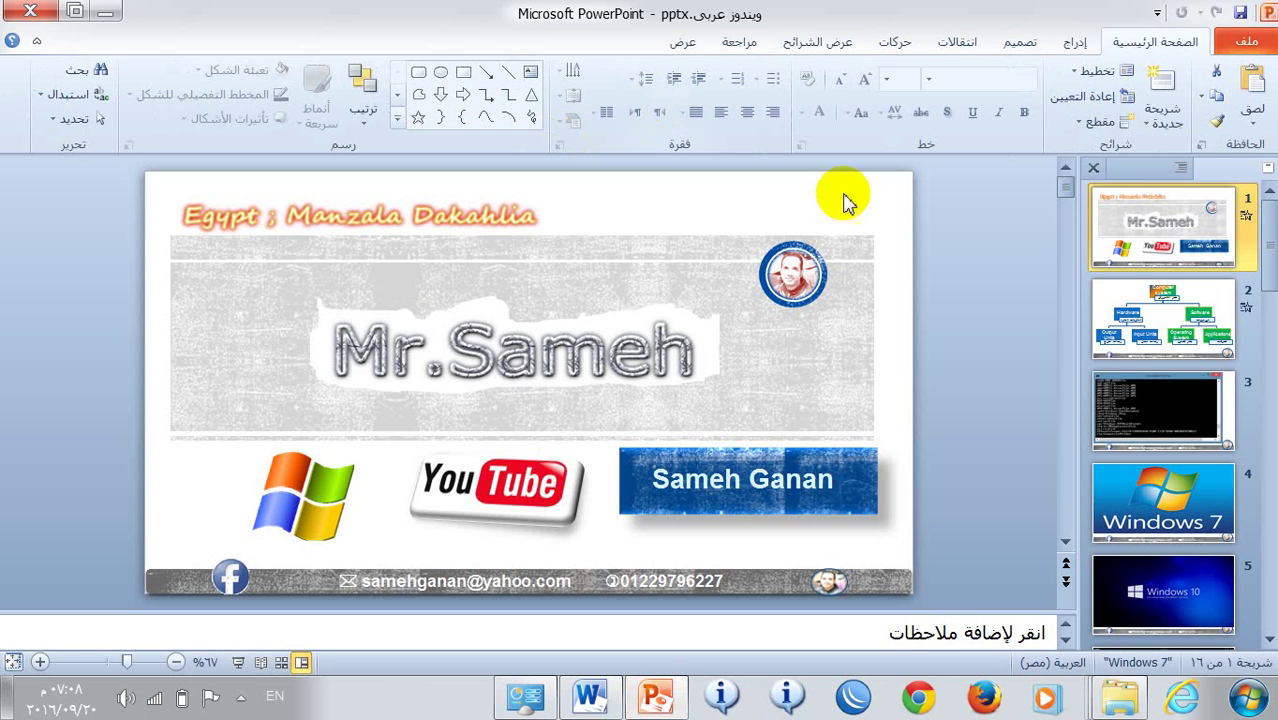
click(1243, 46)
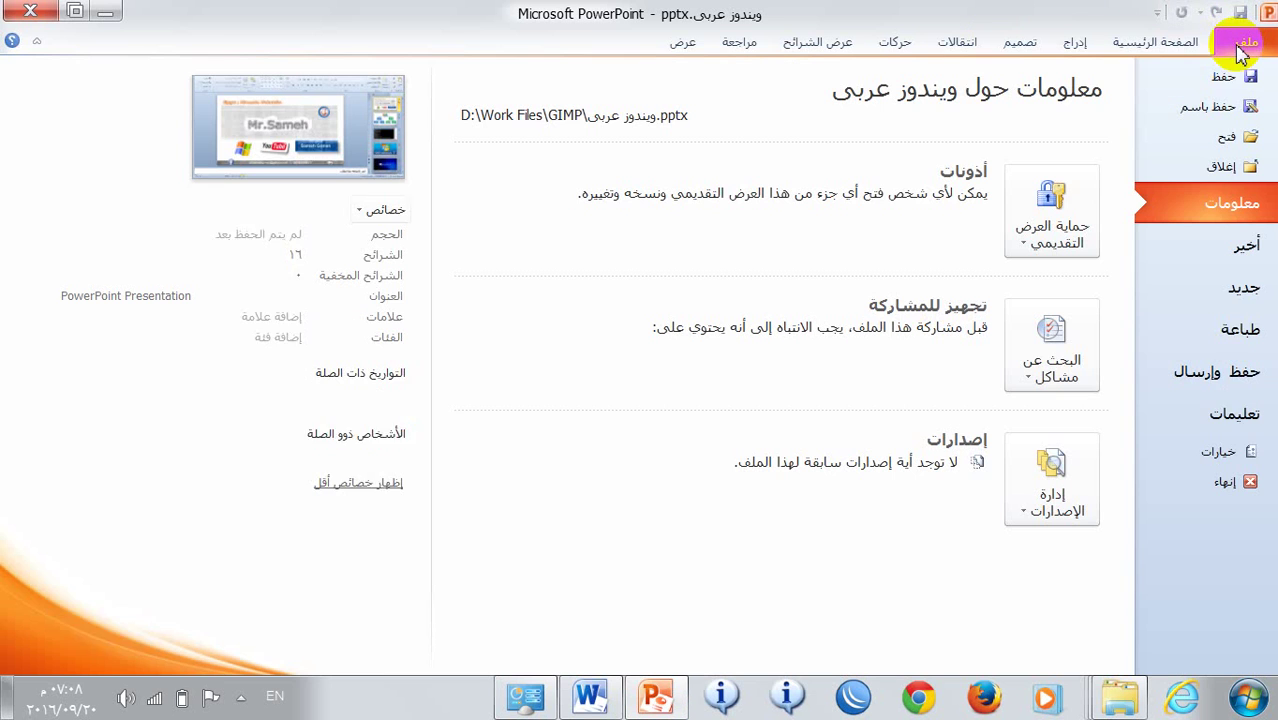
click(1240, 331)
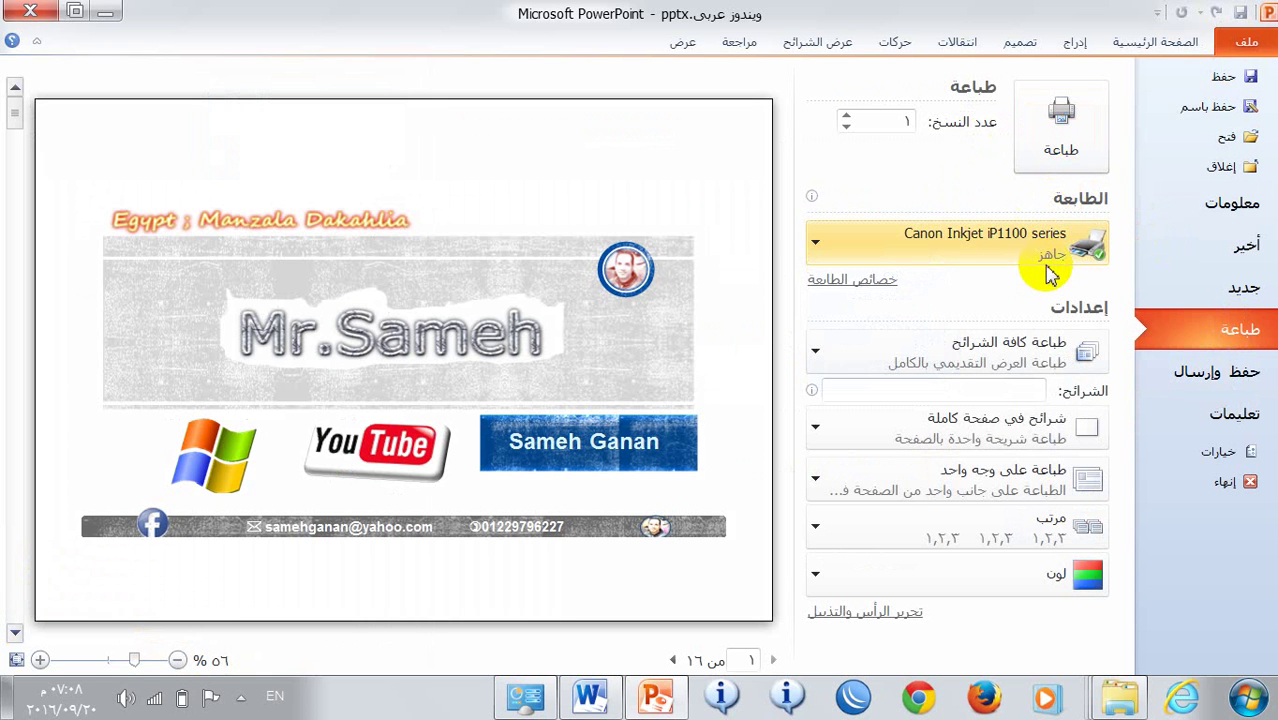
Review the available printers, keep Canon Inkjet iP1100 series selected and print one copy of all slides.
click(816, 240)
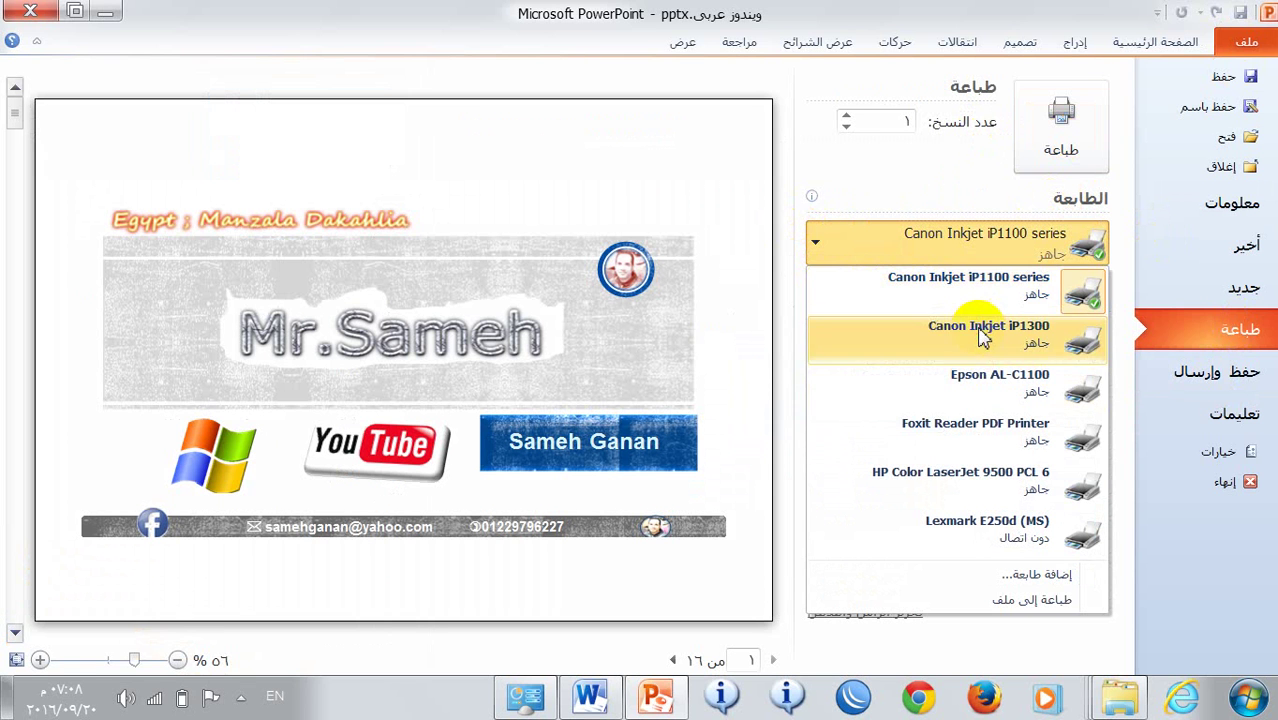
click(960, 165)
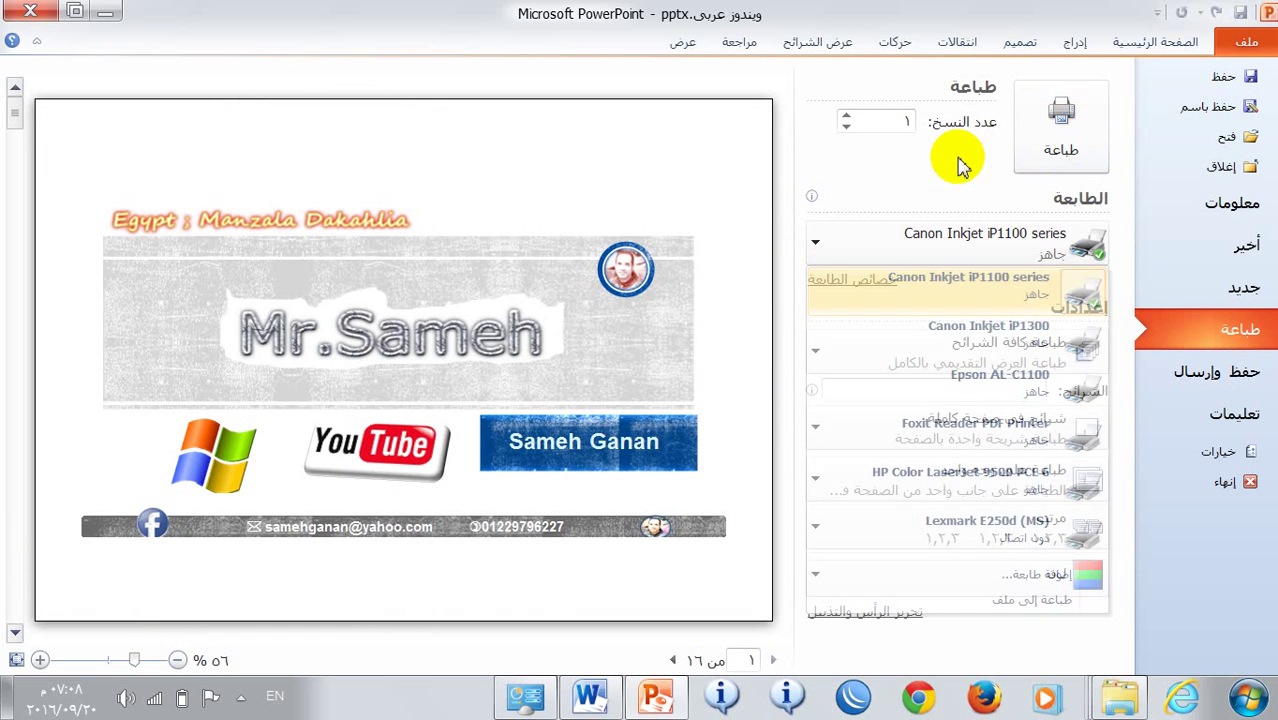
click(850, 250)
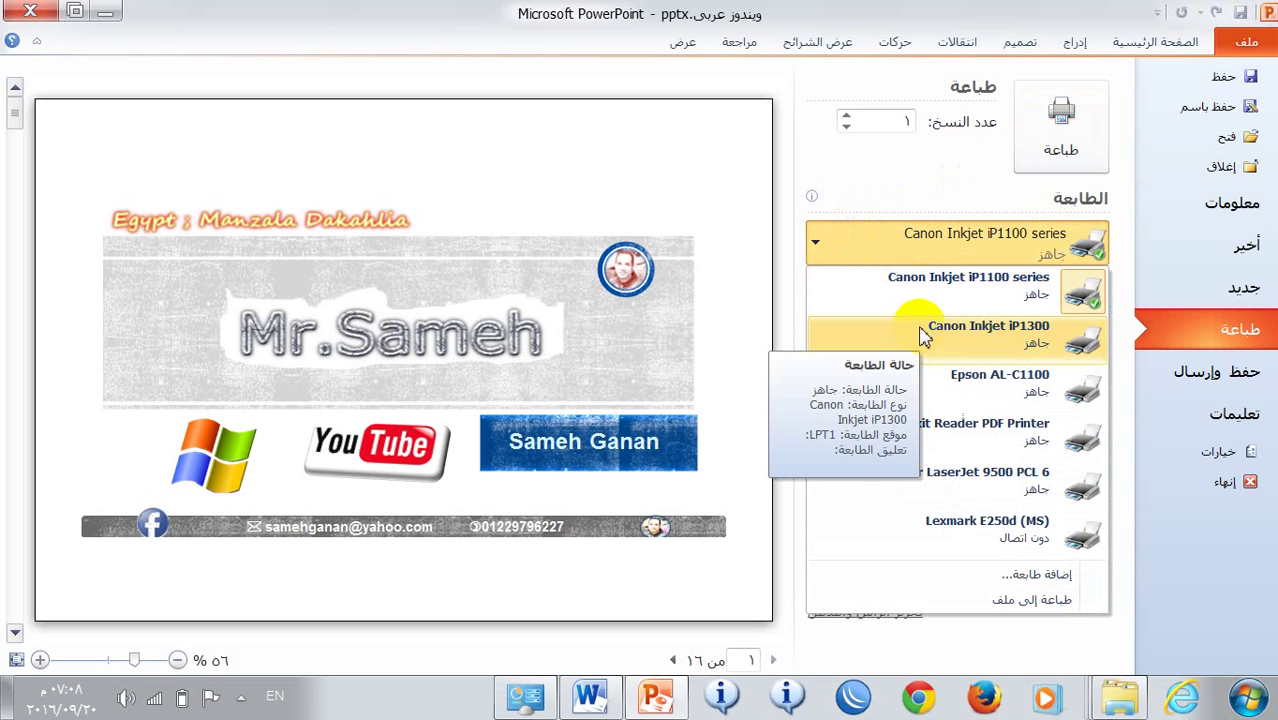
click(1060, 130)
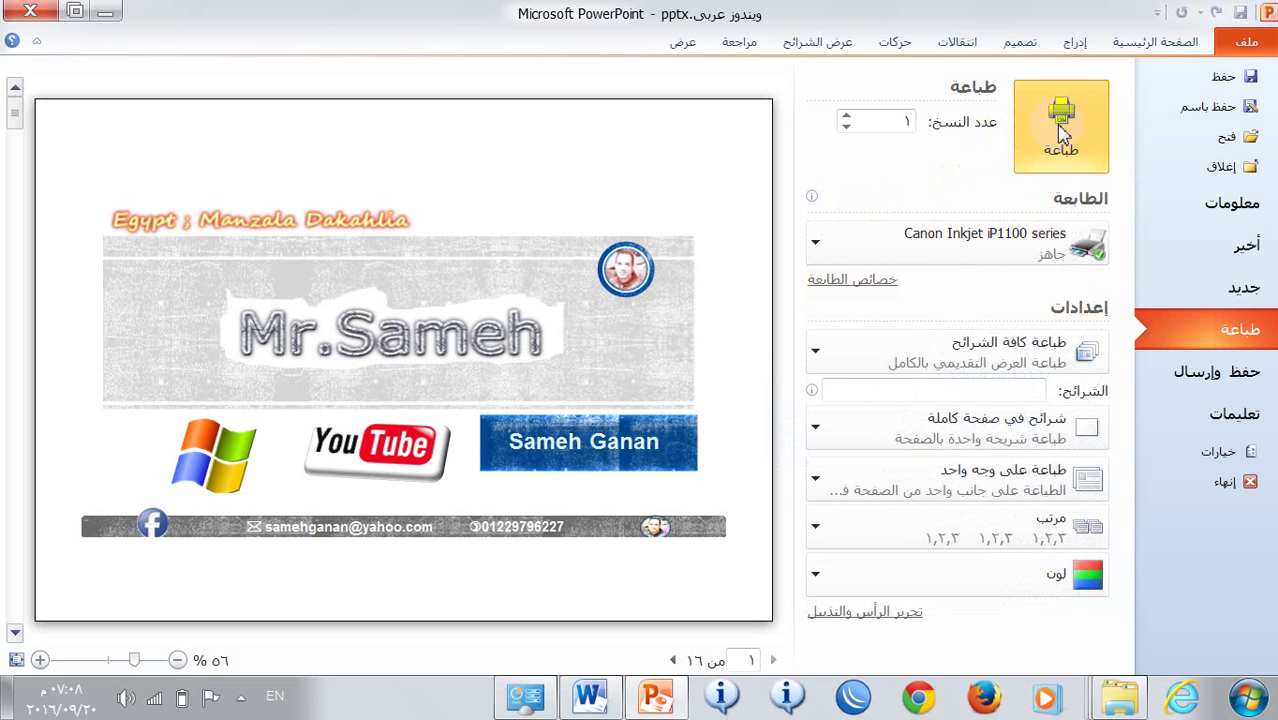
click(1046, 128)
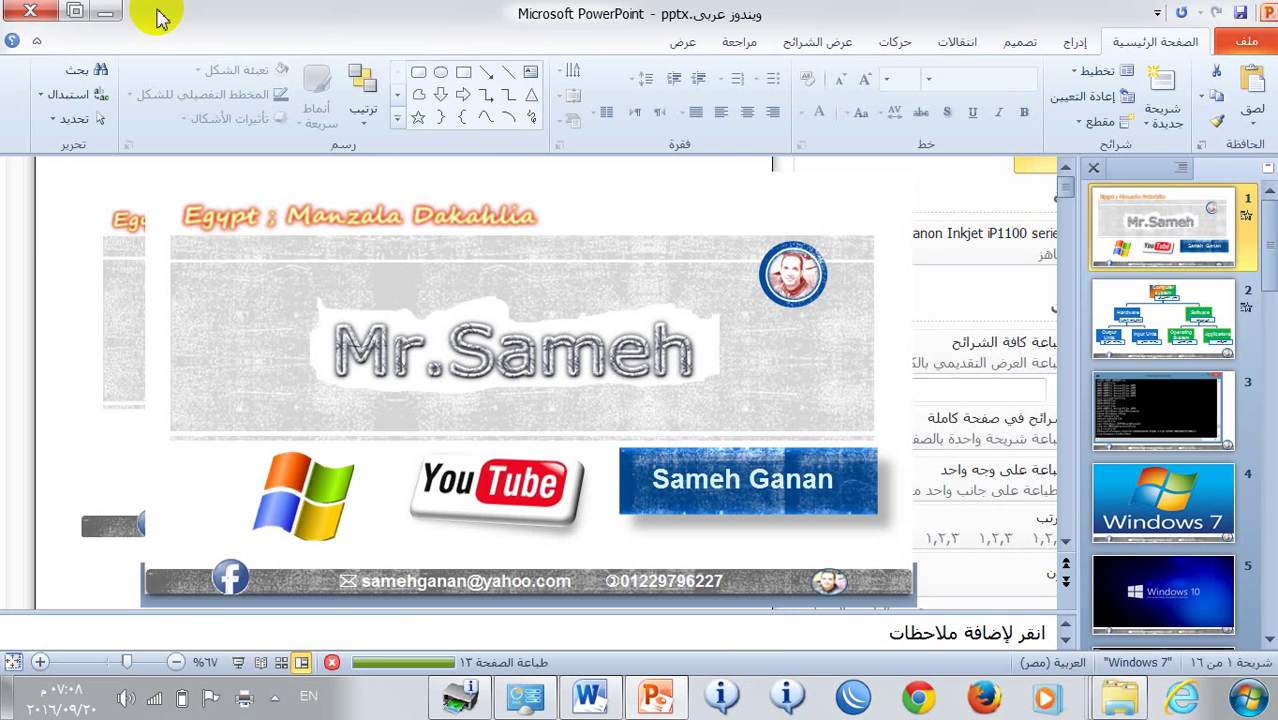
Minimize the presentation, open the Canon Inkjet iP1100 series print queue and close the separate printer status window.
click(106, 12)
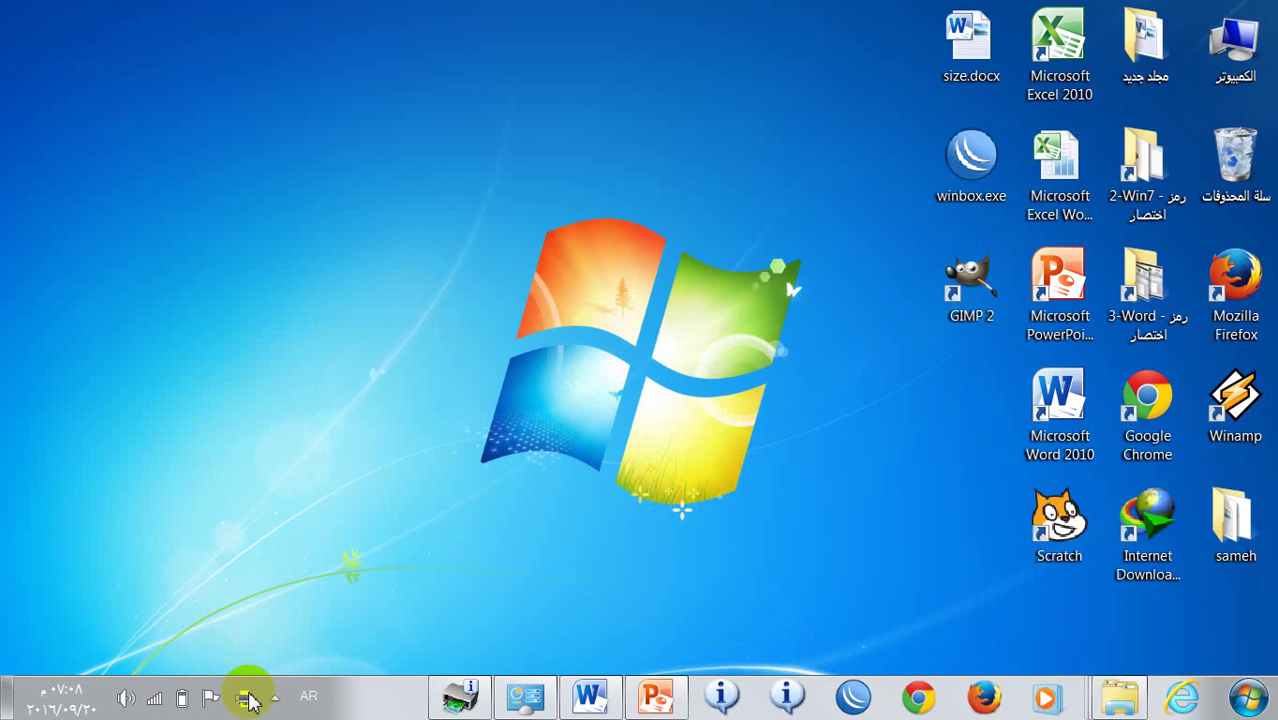
double_click(245, 700)
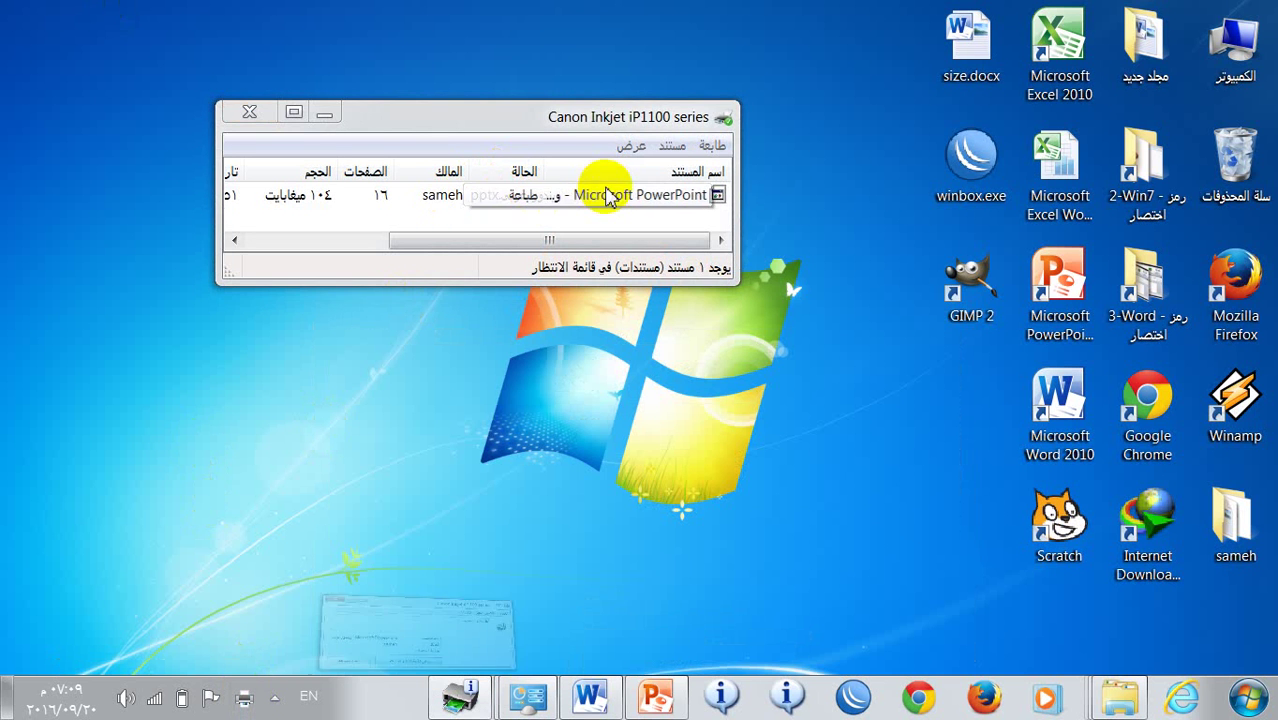
click(611, 203)
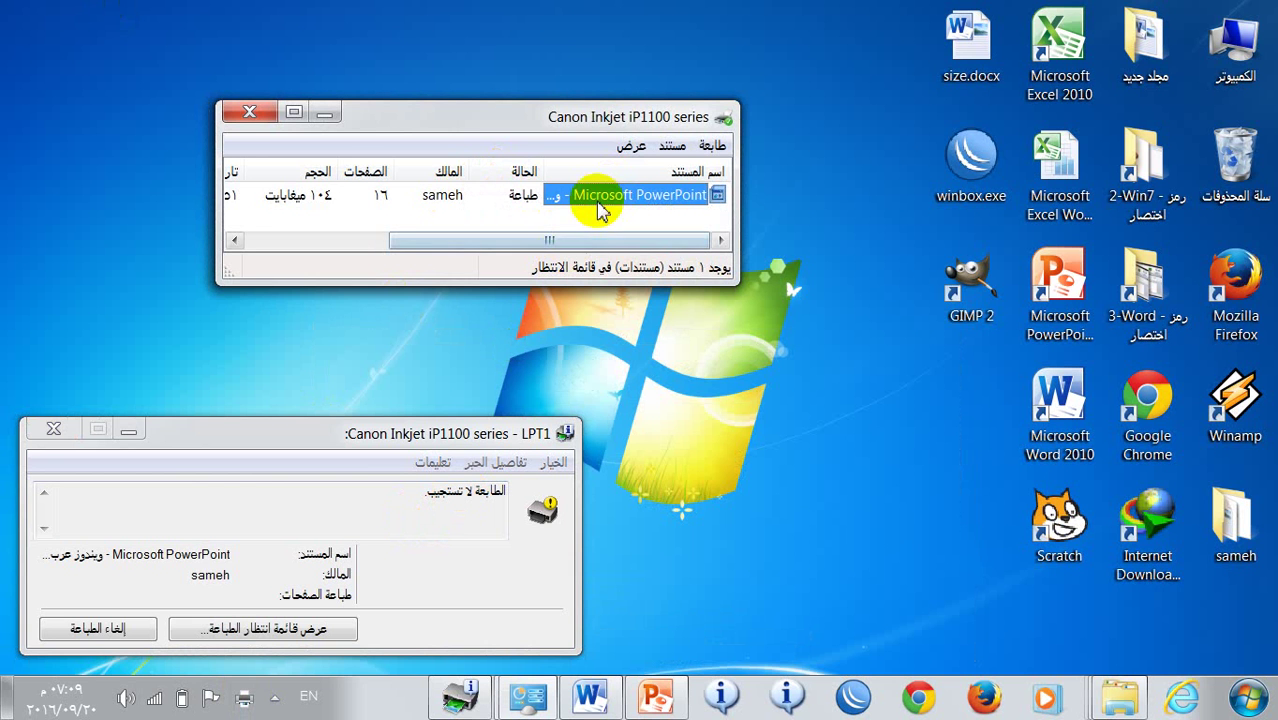
right_click(601, 203)
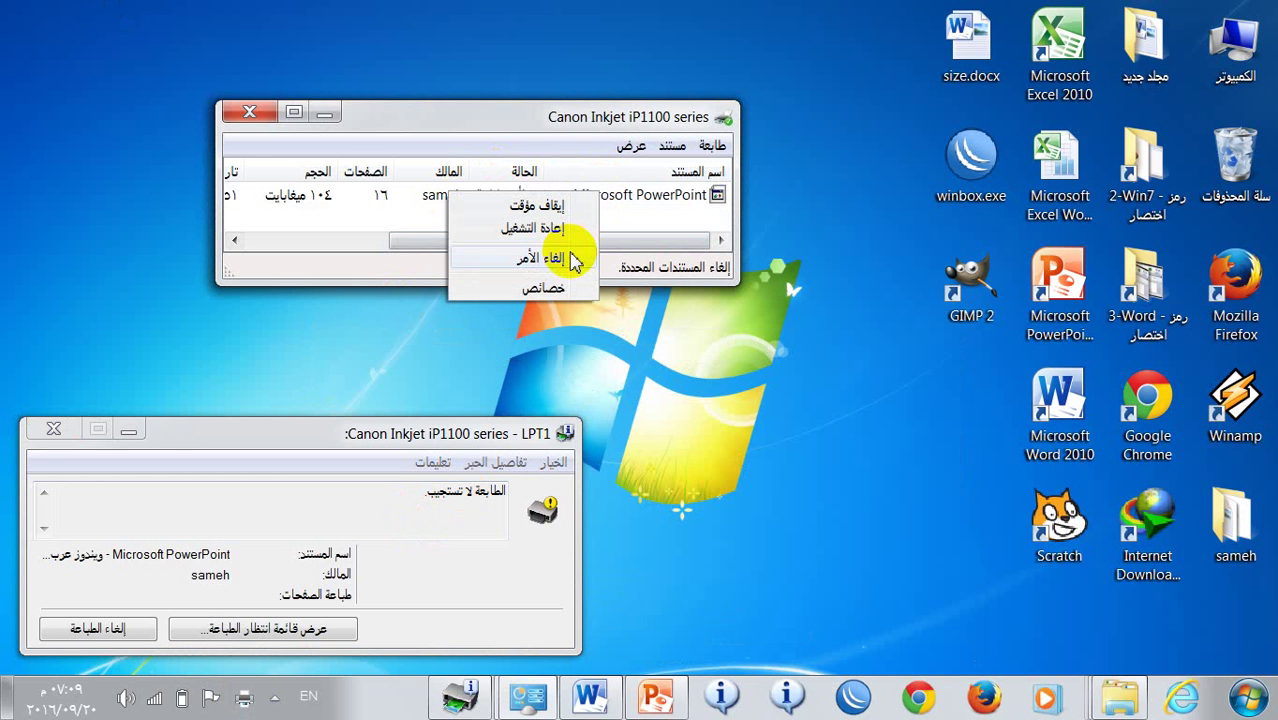
click(484, 432)
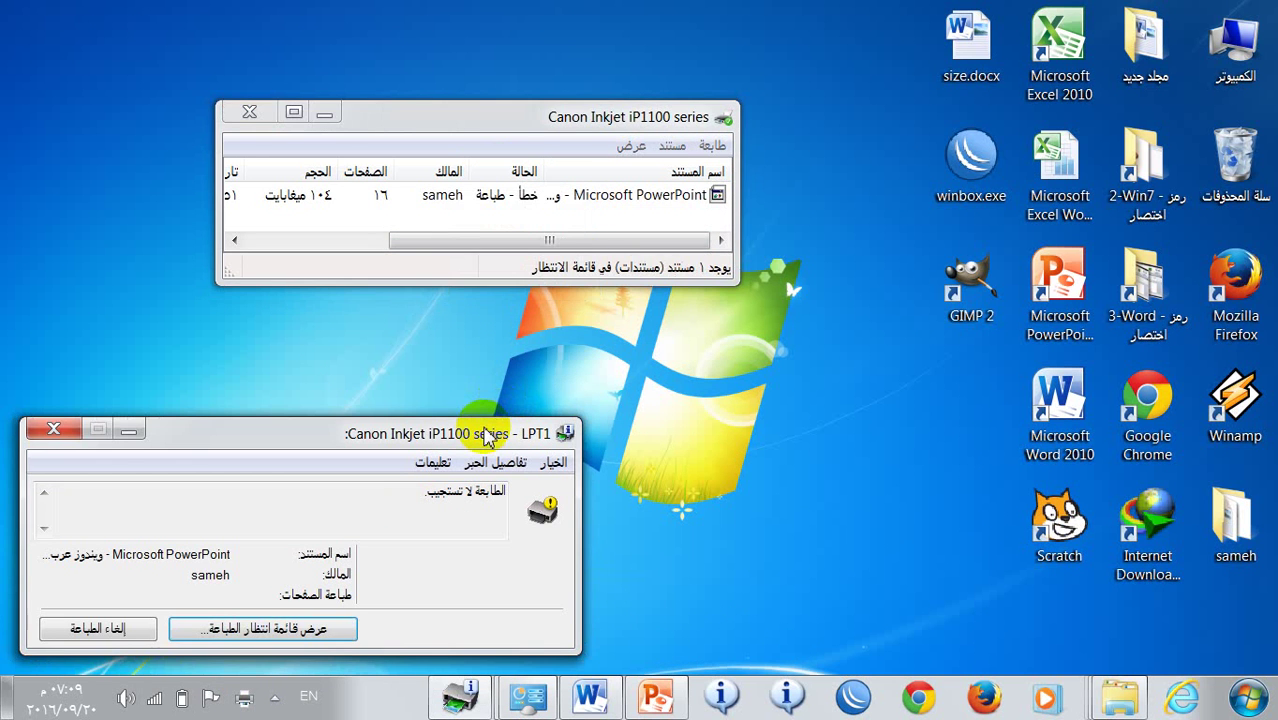
click(53, 429)
Cancel the Microsoft PowerPoint document in the Canon Inkjet iP1100 series print queue and check the hidden notification icons.
click(556, 199)
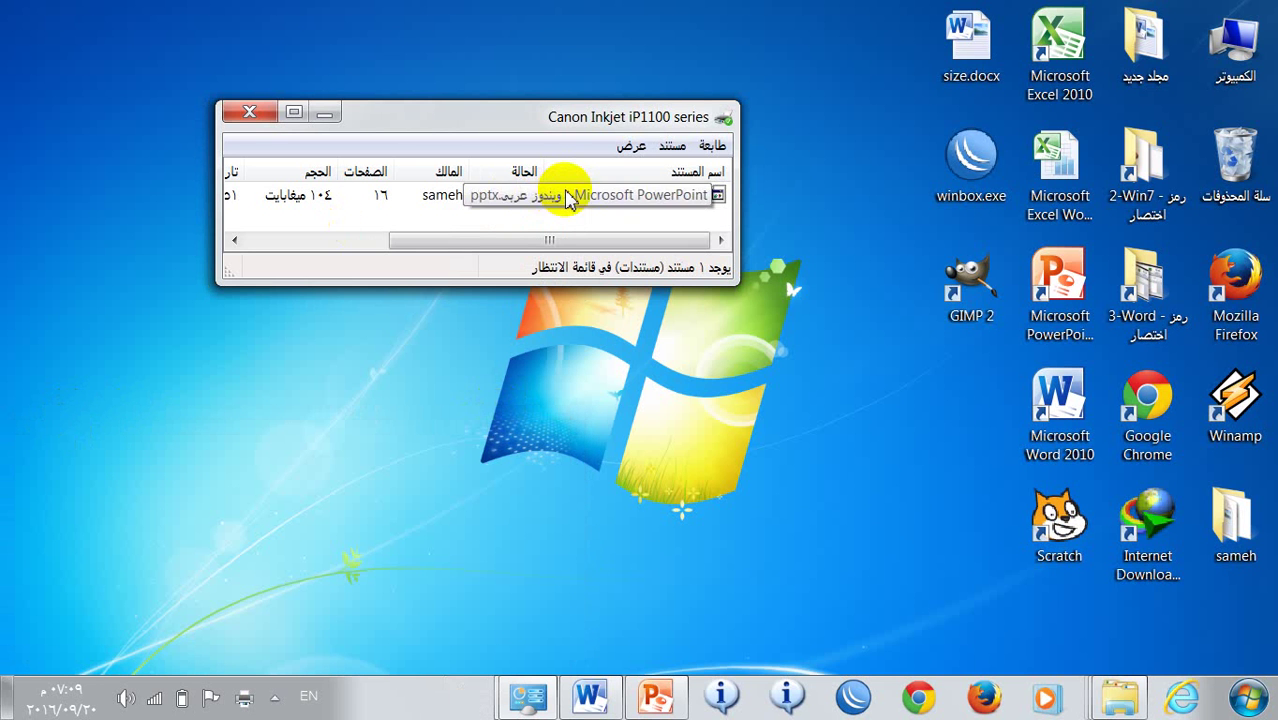
right_click(566, 197)
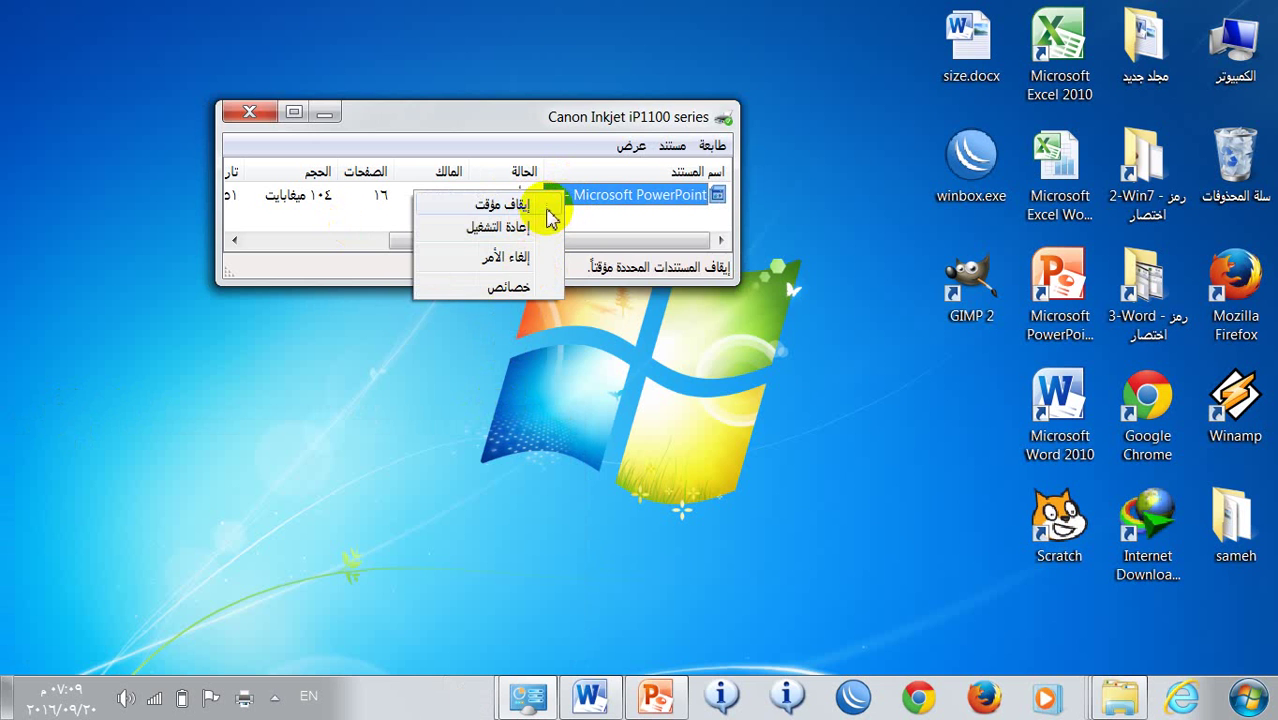
click(533, 254)
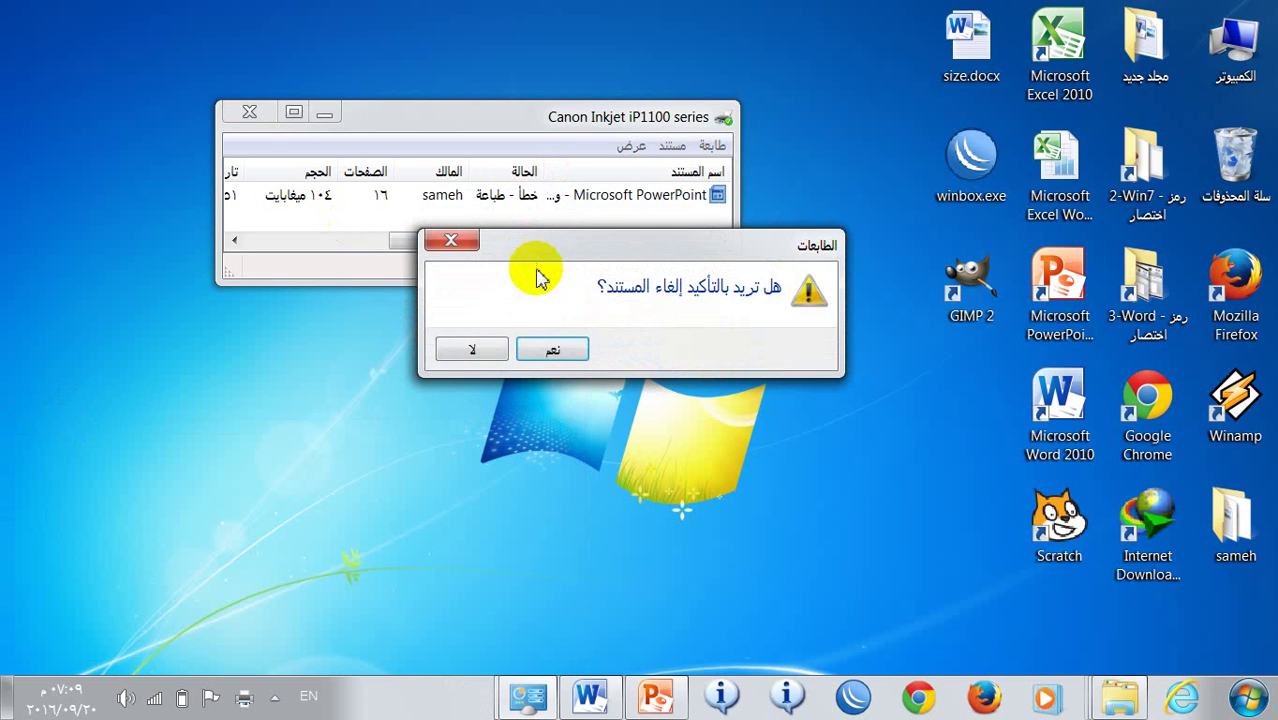
click(552, 349)
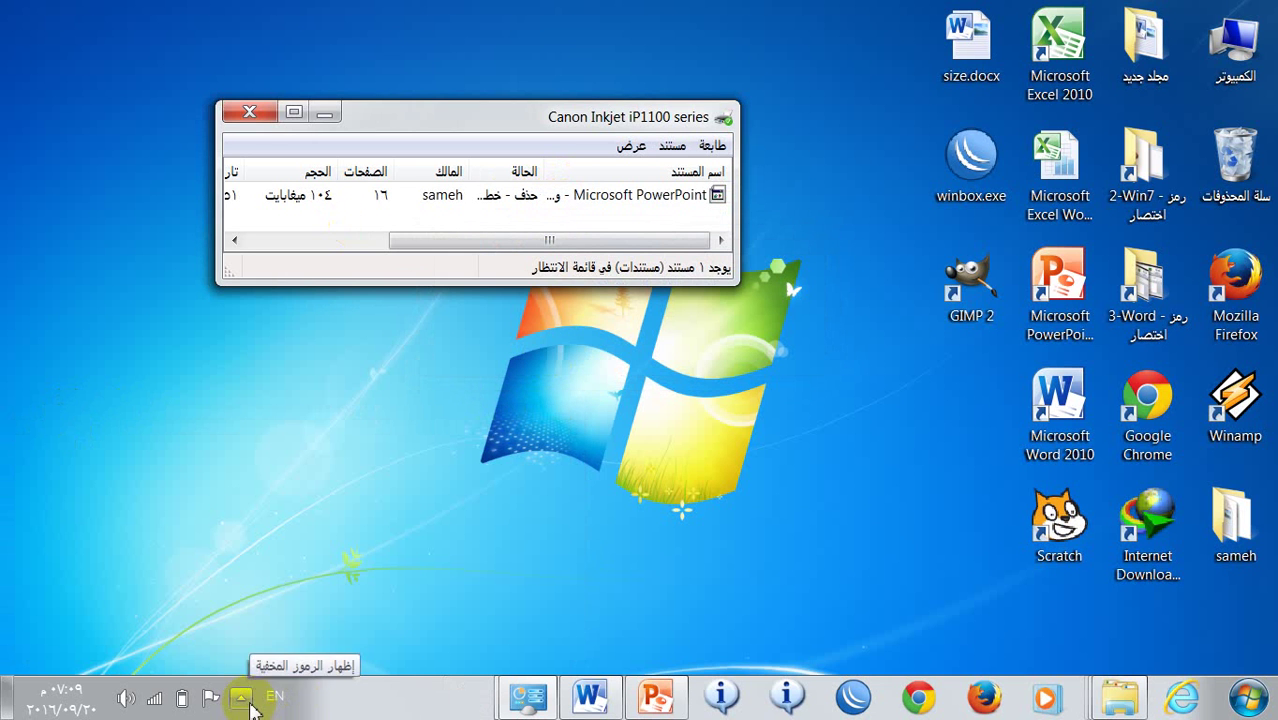
click(245, 700)
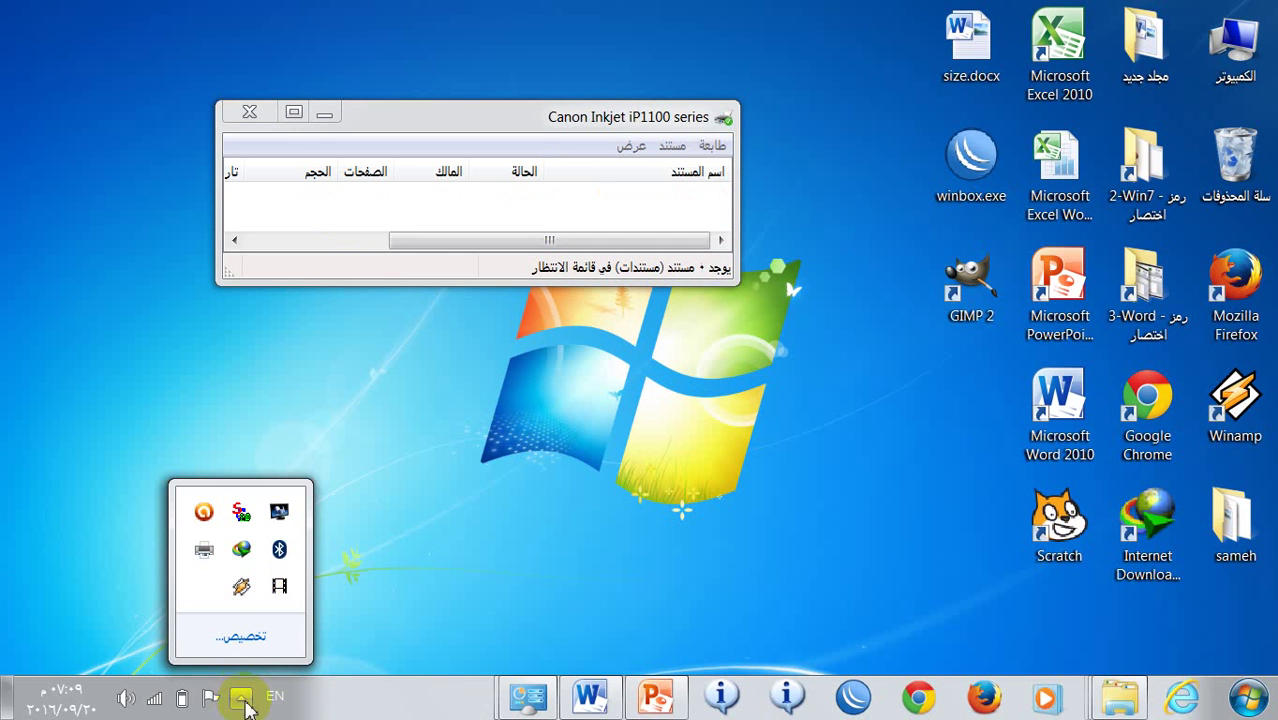
click(524, 477)
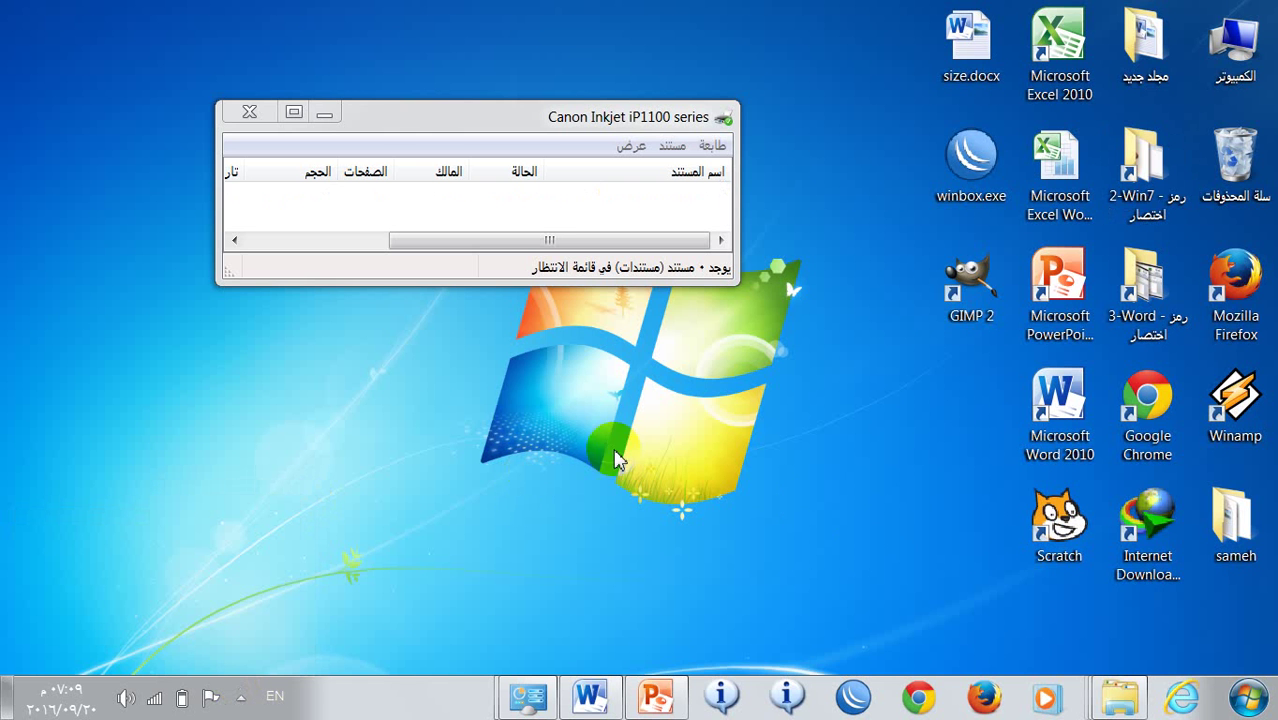
Open Windows' Devices and Printers (الأجهزة والطابعات).
click(1247, 698)
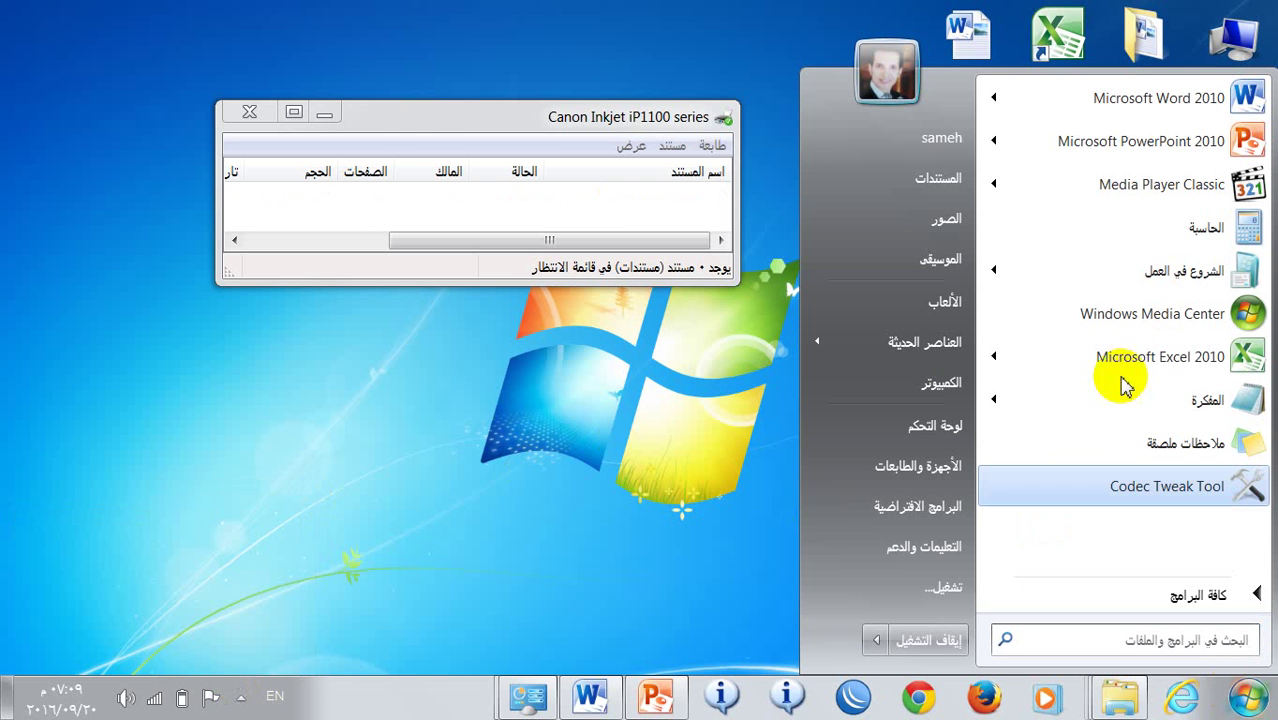
click(958, 470)
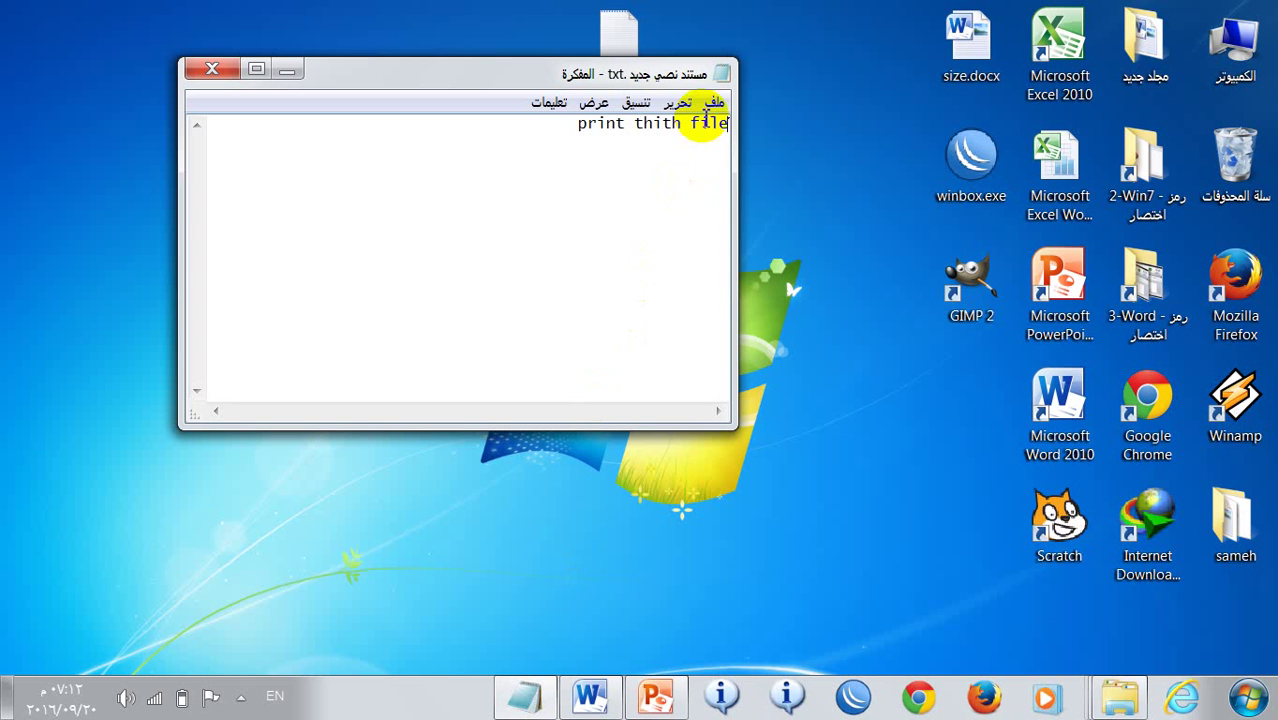
Print one copy of the whole Notepad text file on the Canon Inkjet iP1100 series, view the printer status window and close it.
click(714, 104)
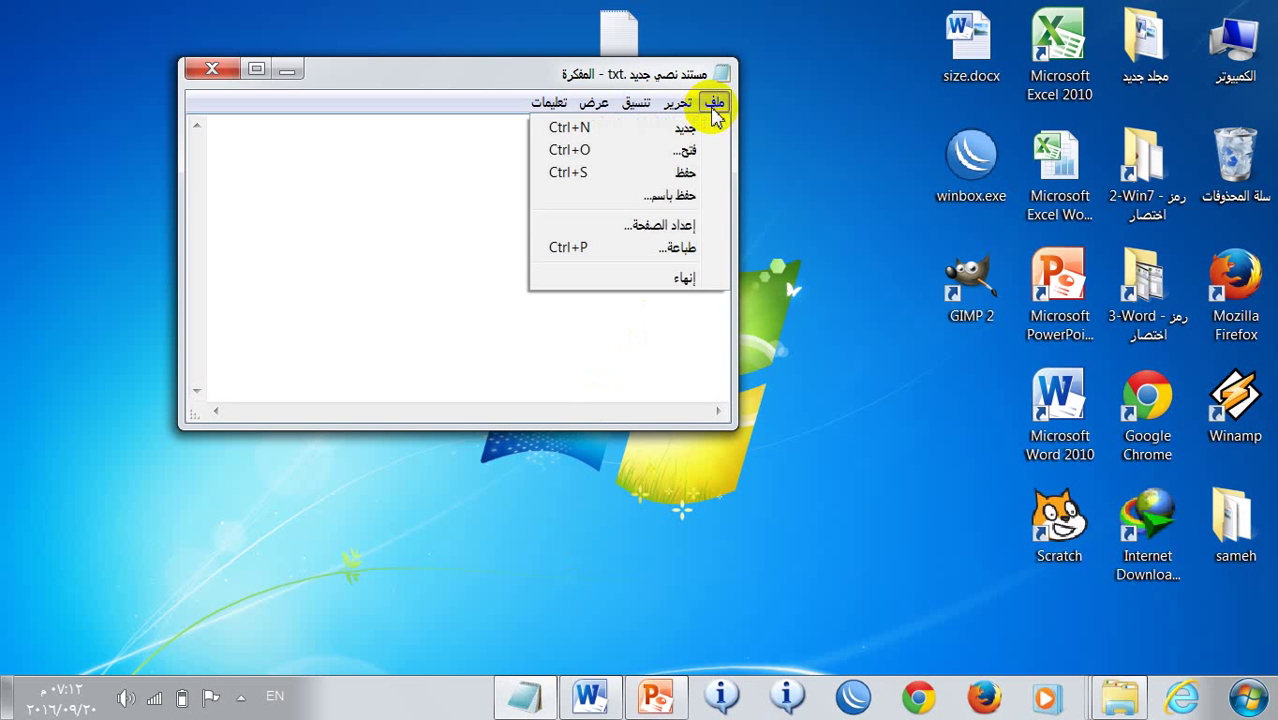
click(690, 248)
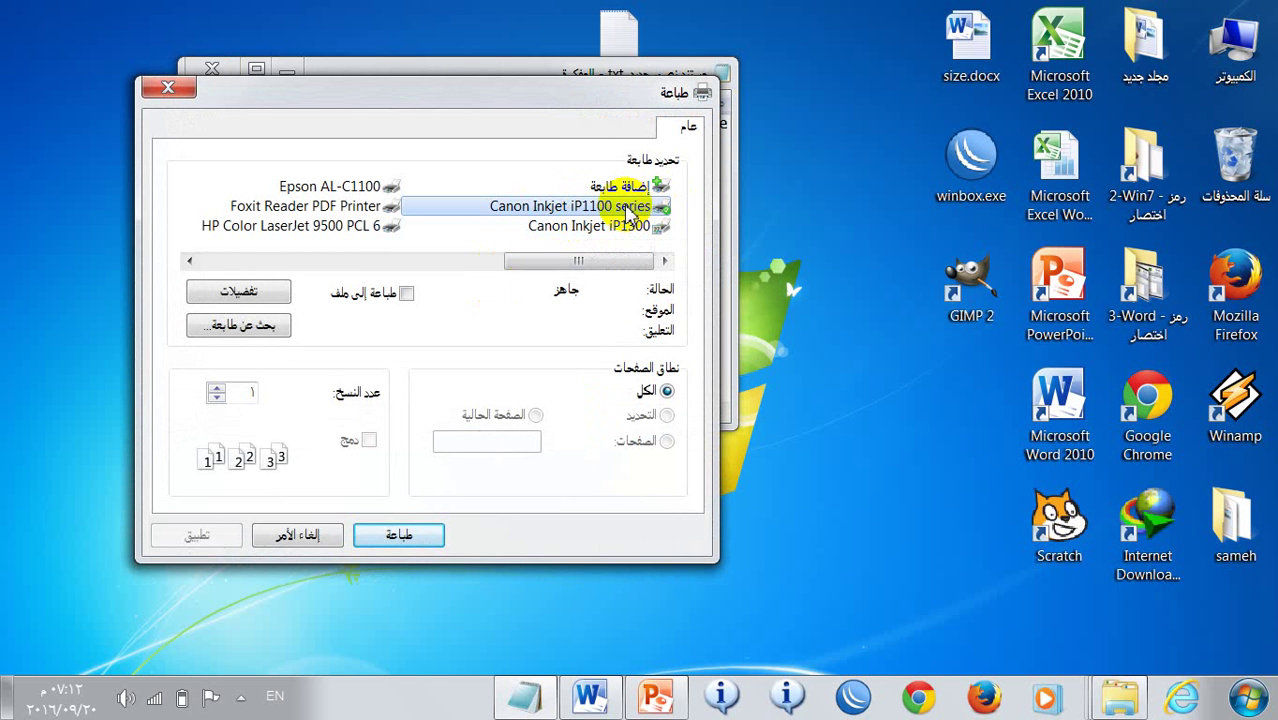
click(400, 537)
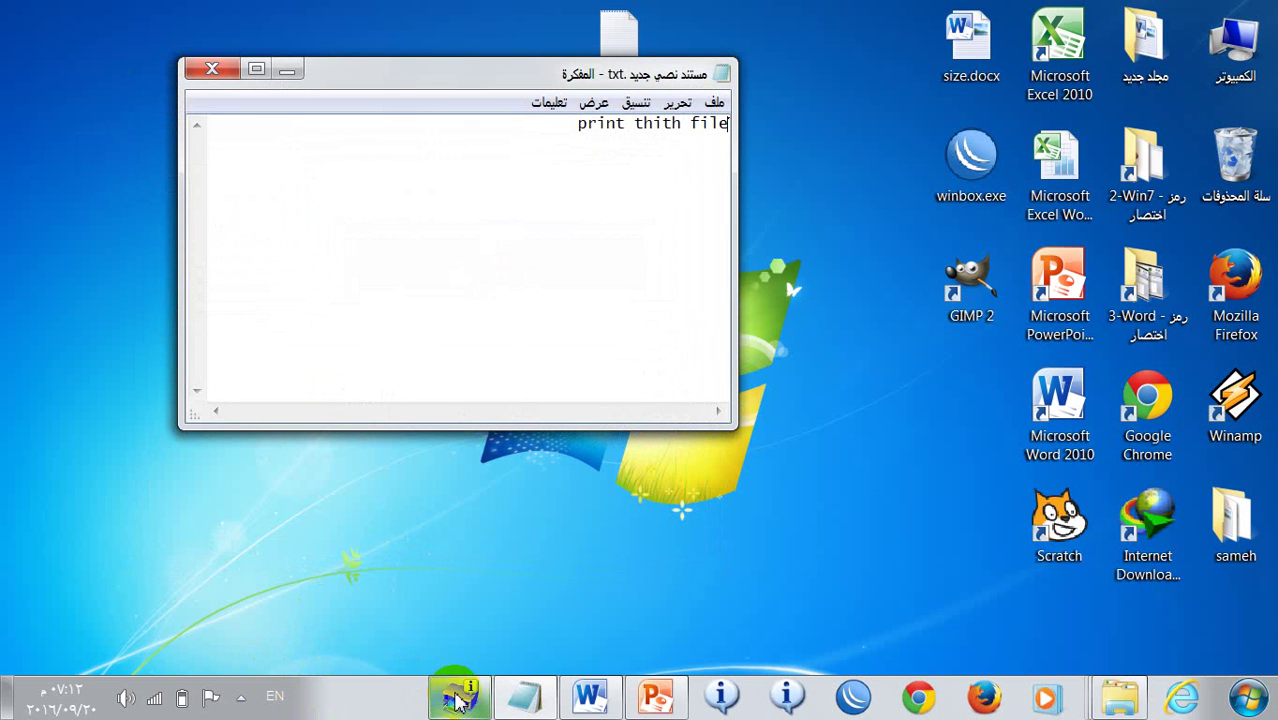
click(456, 700)
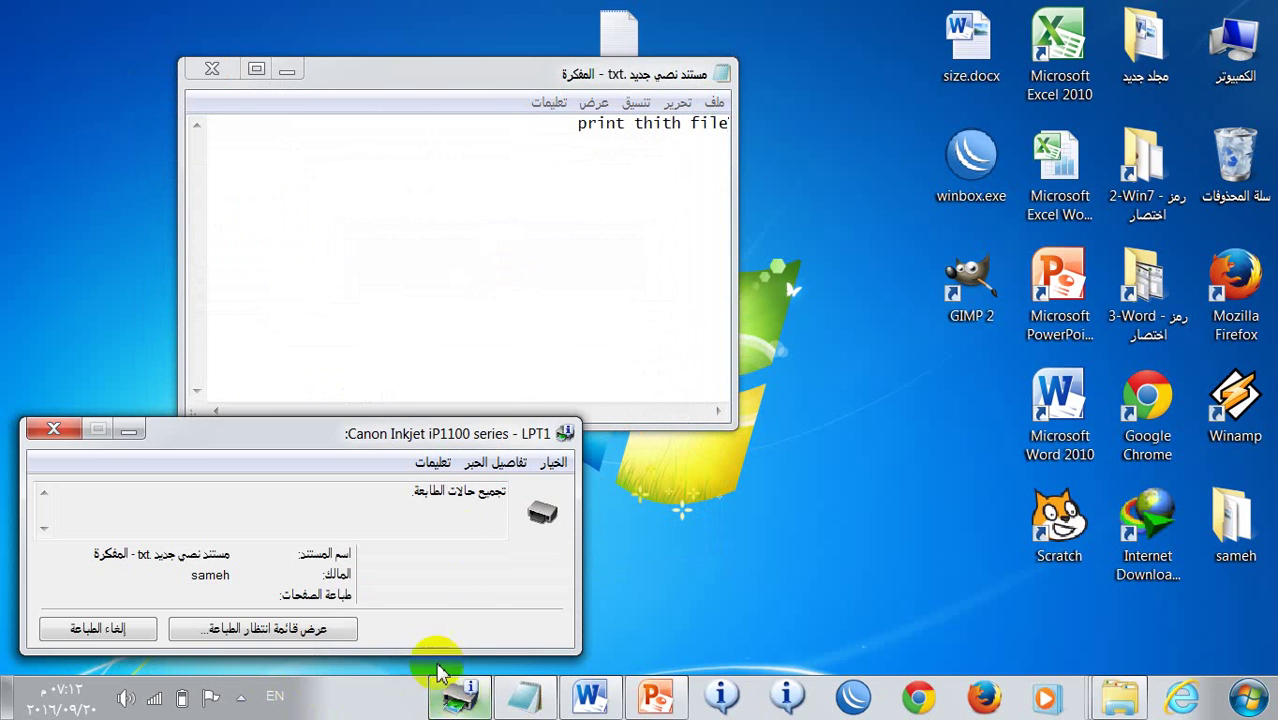
click(62, 422)
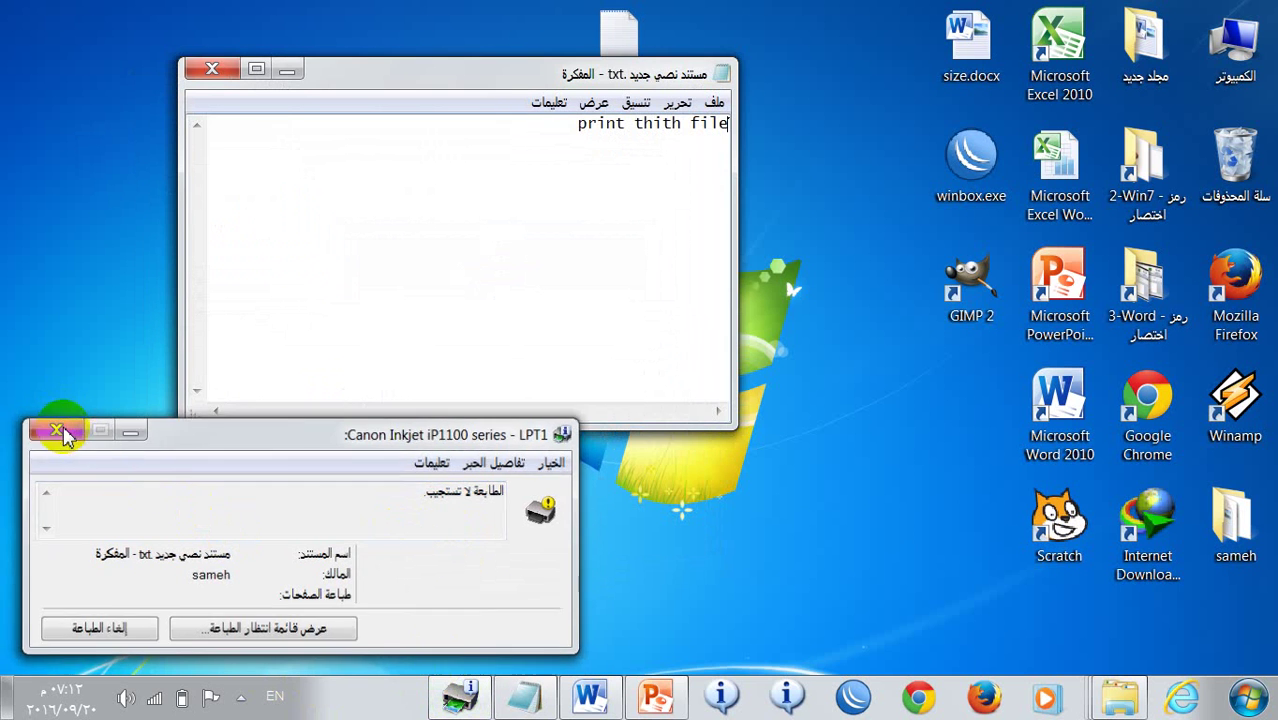
Open the print queue from the hidden printer notification icon and cancel the Notepad text file's print job.
click(241, 699)
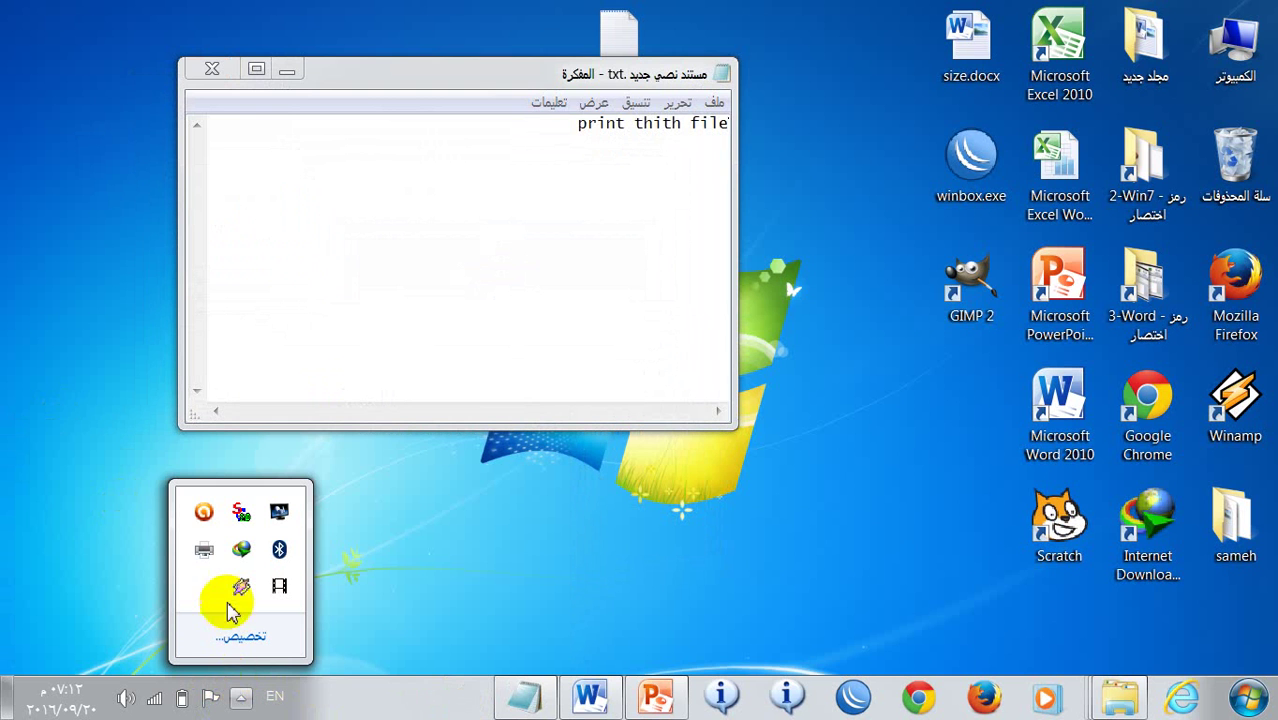
double_click(204, 553)
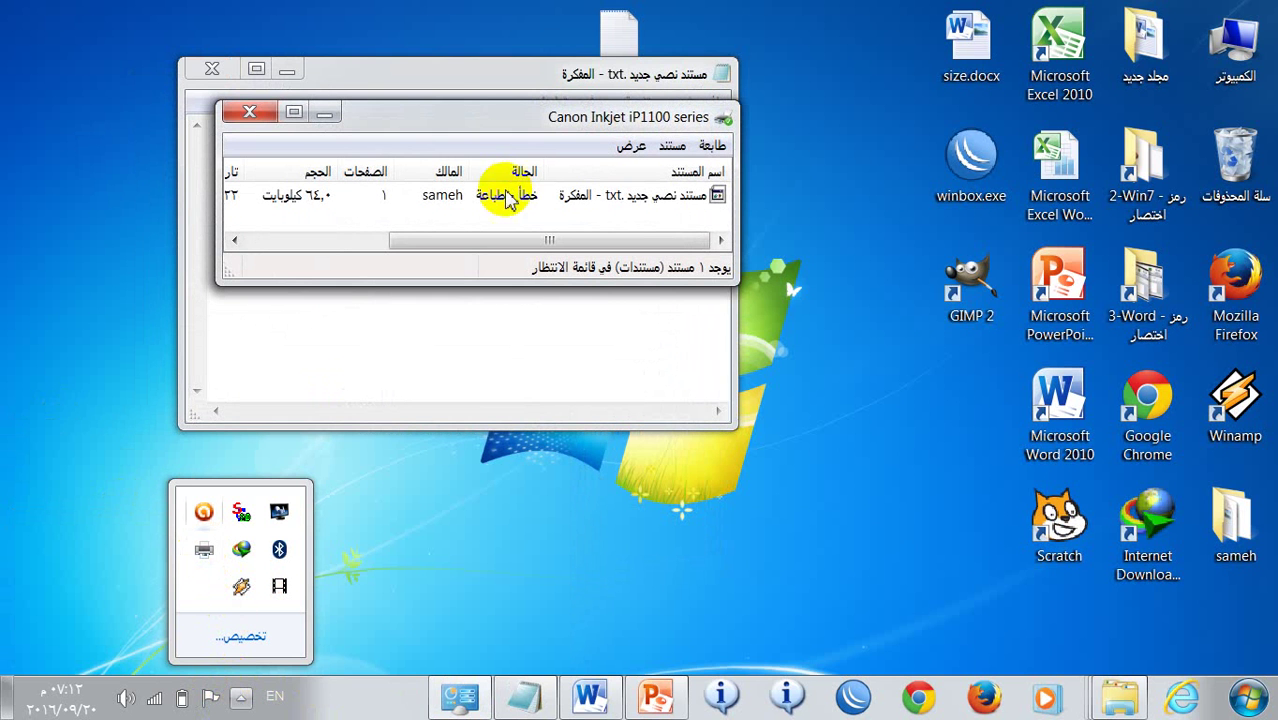
click(604, 197)
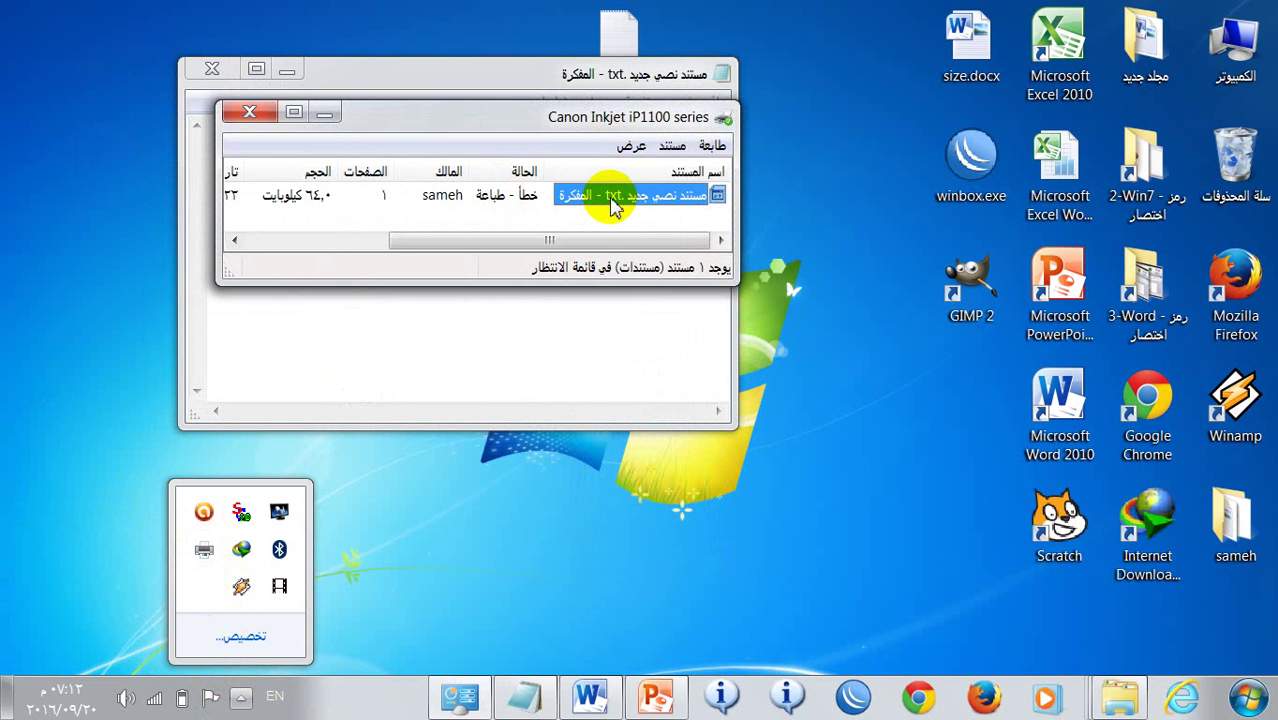
right_click(608, 198)
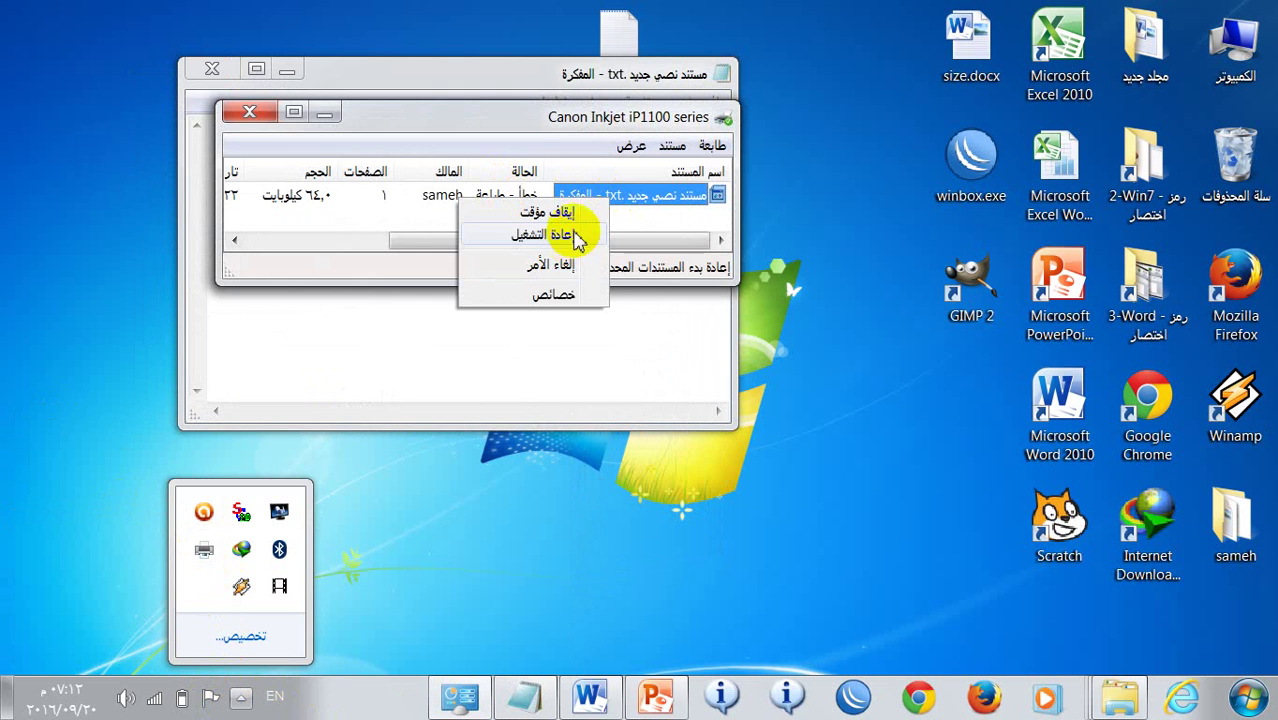
click(576, 264)
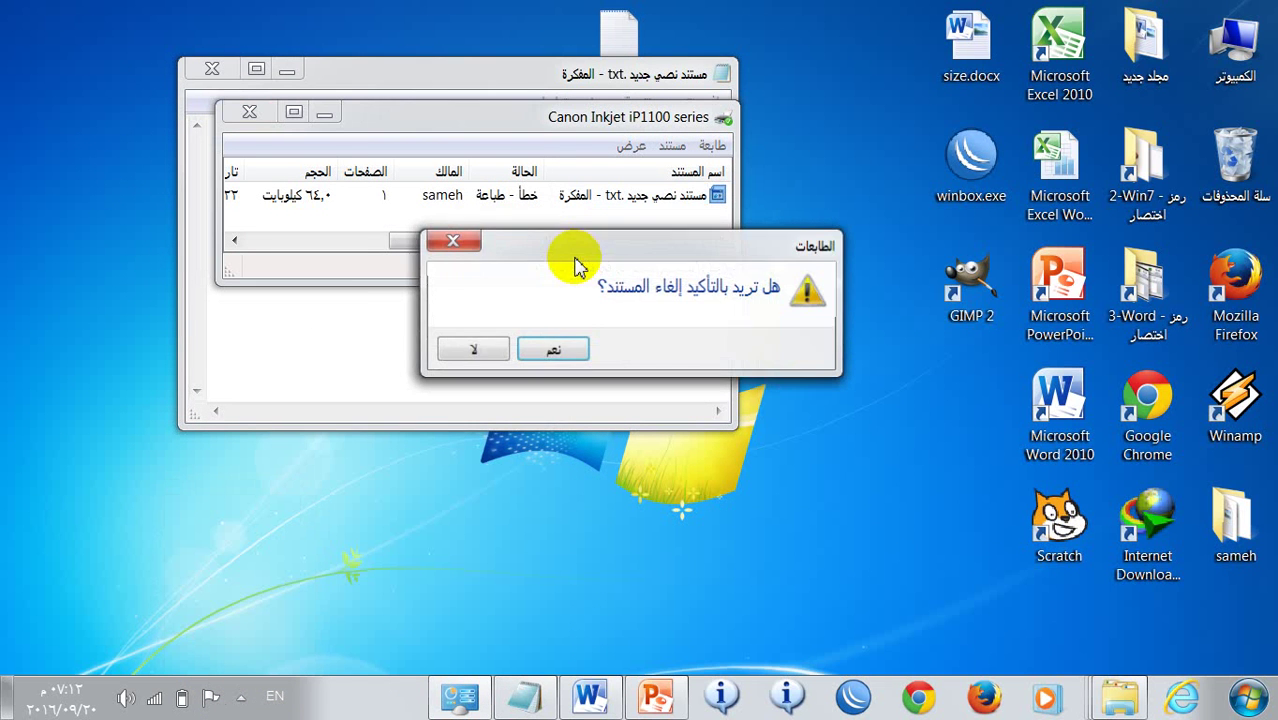
click(555, 348)
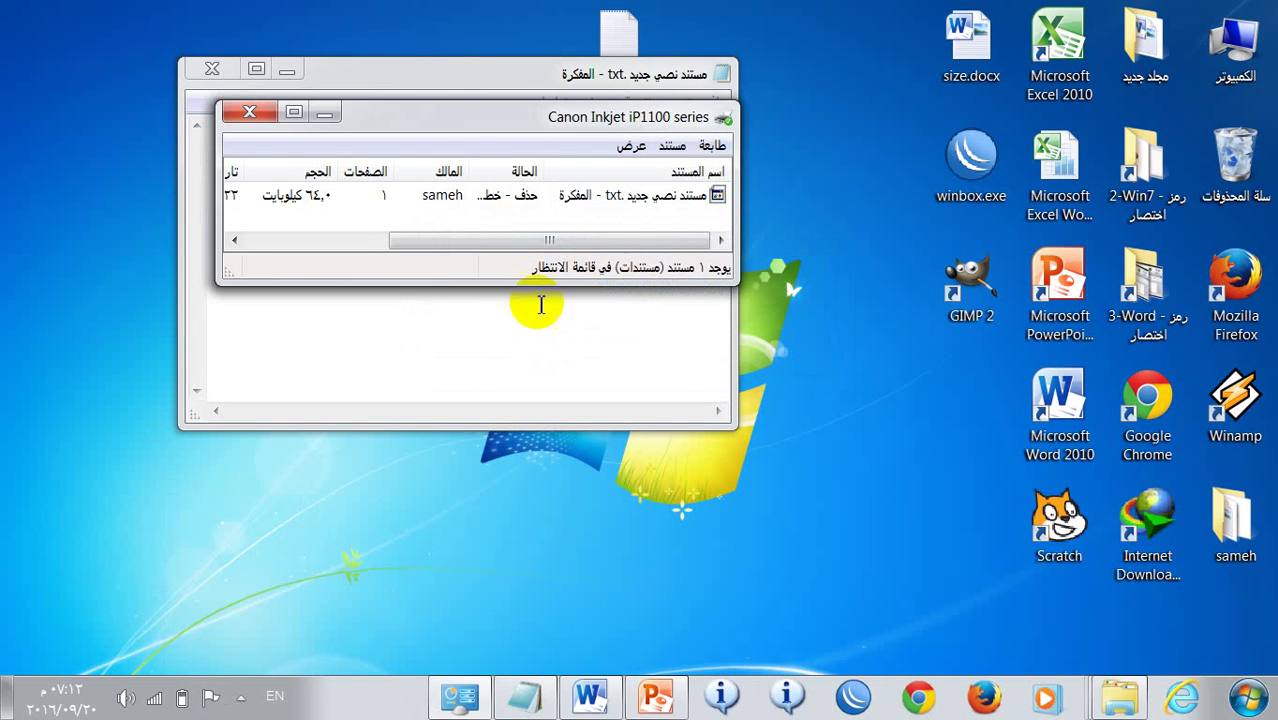
Close the Canon Inkjet iP1100 series print queue and recheck the hidden notification icons.
click(249, 112)
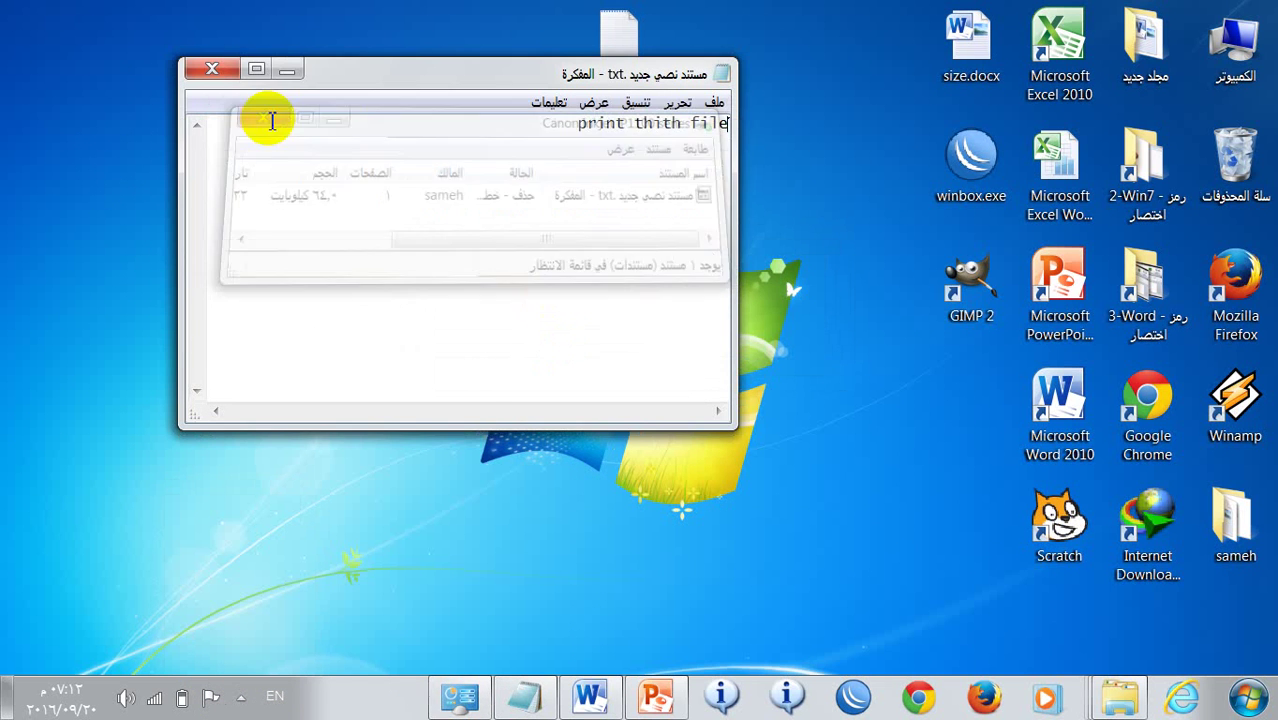
click(242, 698)
click(449, 548)
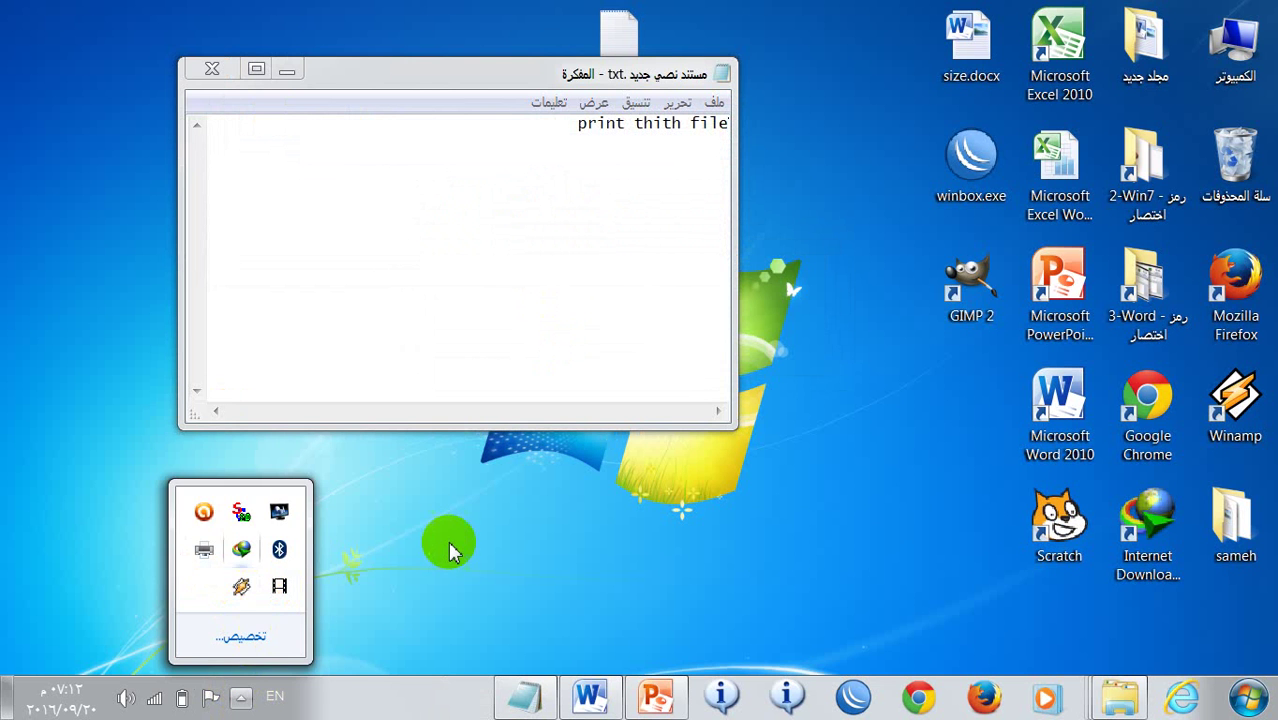